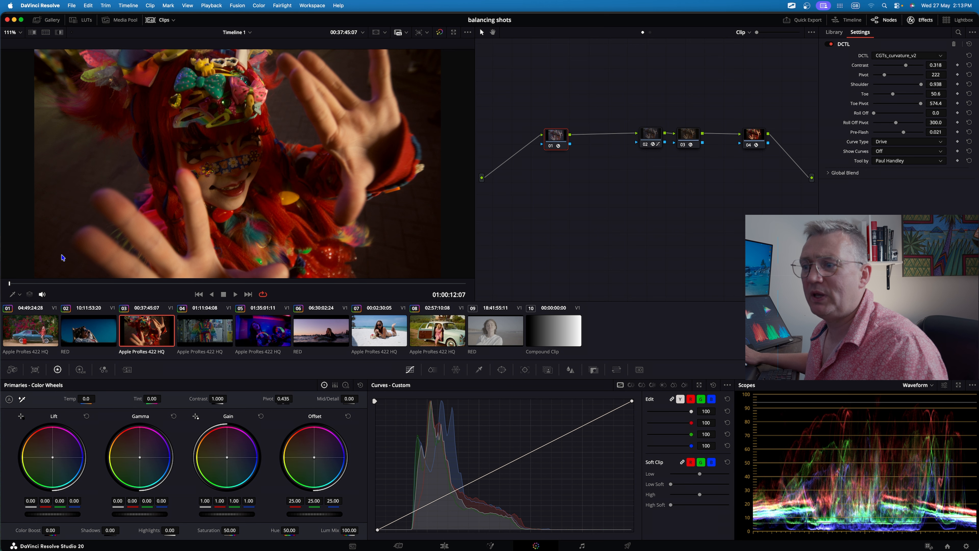
Browse several clips in the timeline and scrub through them to compare the shots.
click(496, 334)
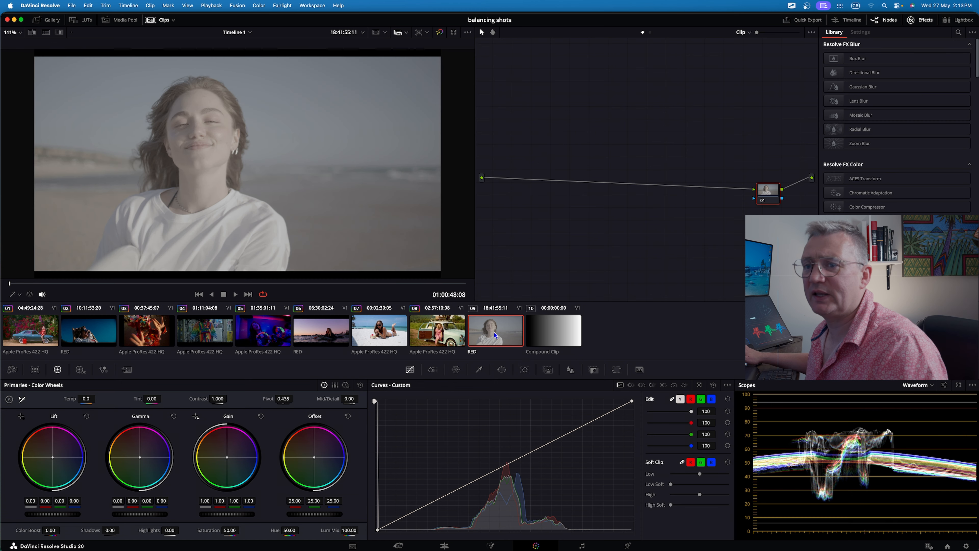
drag(9, 283, 283, 278)
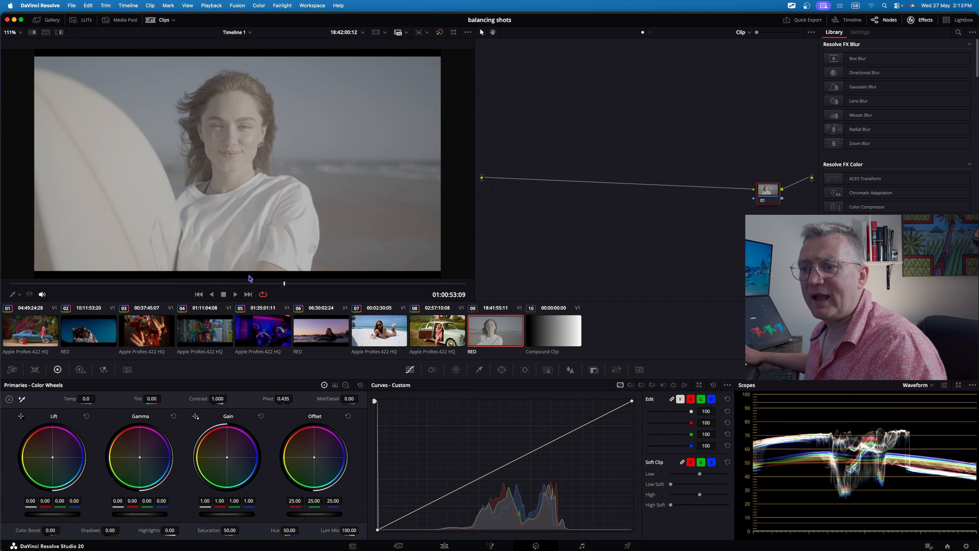
click(269, 337)
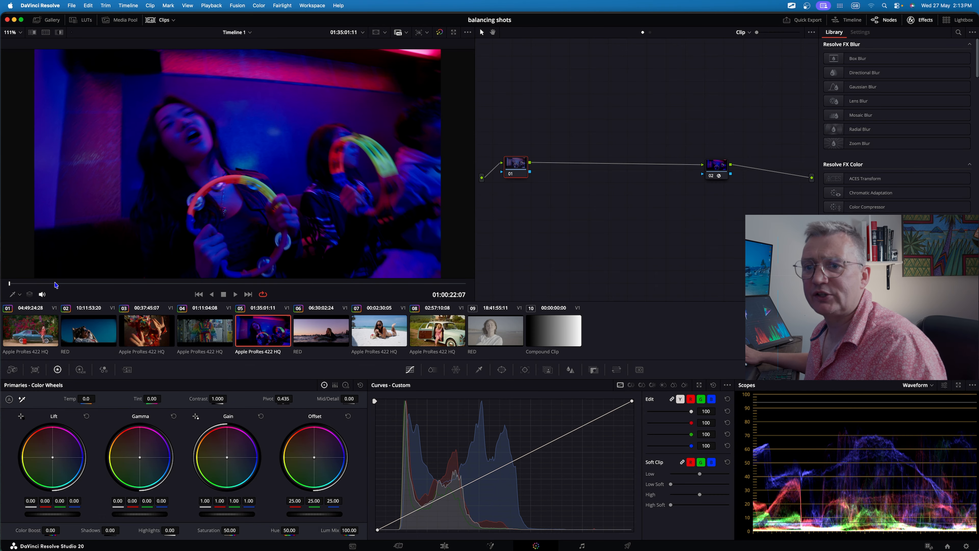
drag(20, 284, 68, 280)
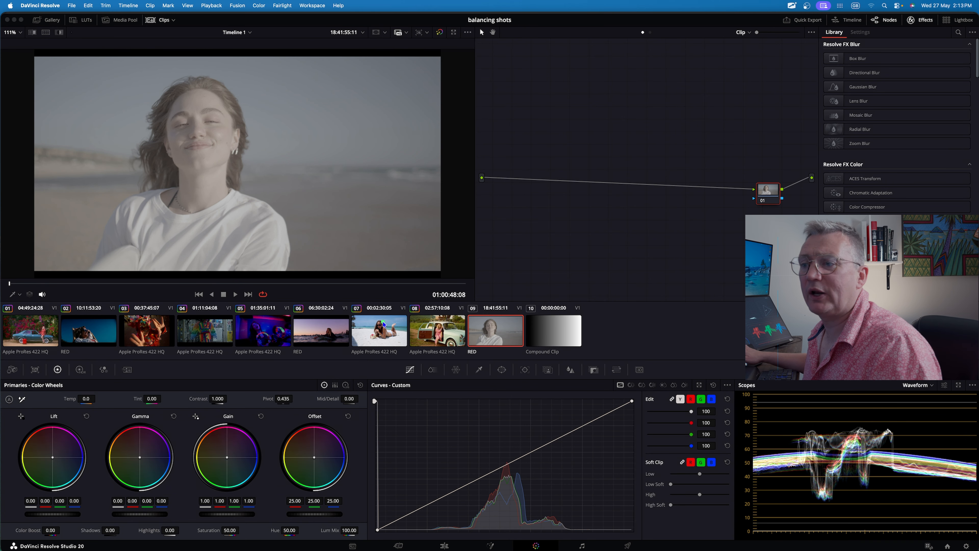
Return to the RED beach clip and hide the clip thumbnail strip.
mouse_move(383, 322)
mouse_down()
mouse_move(100, 50)
mouse_move(157, 37)
mouse_up()
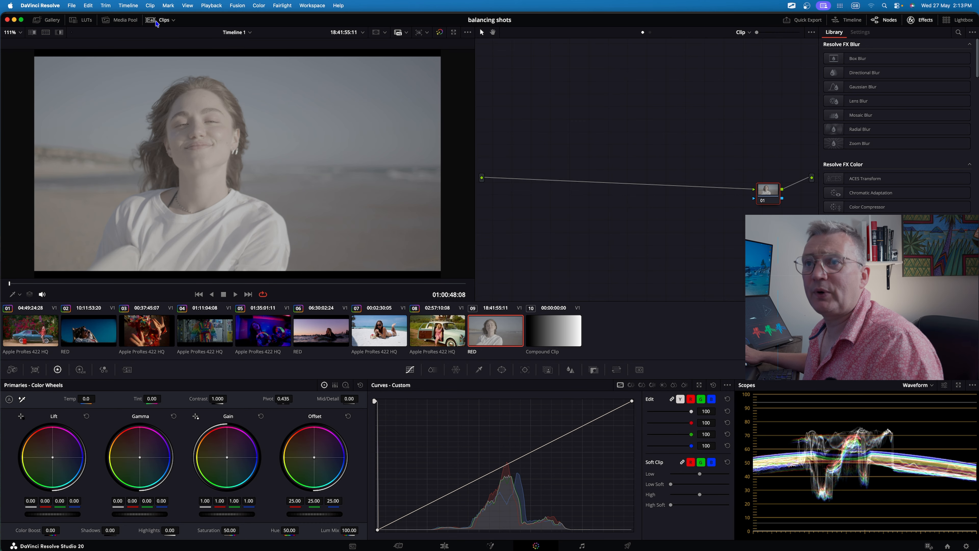
click(156, 23)
drag(626, 181, 954, 39)
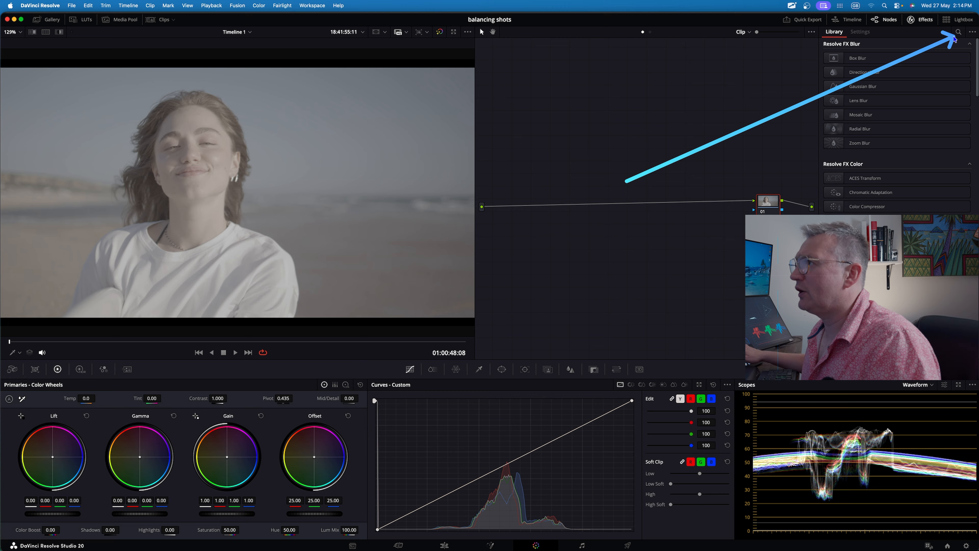
Search the effects library for "col" and apply Color Space Transform to the clip's node.
click(958, 32)
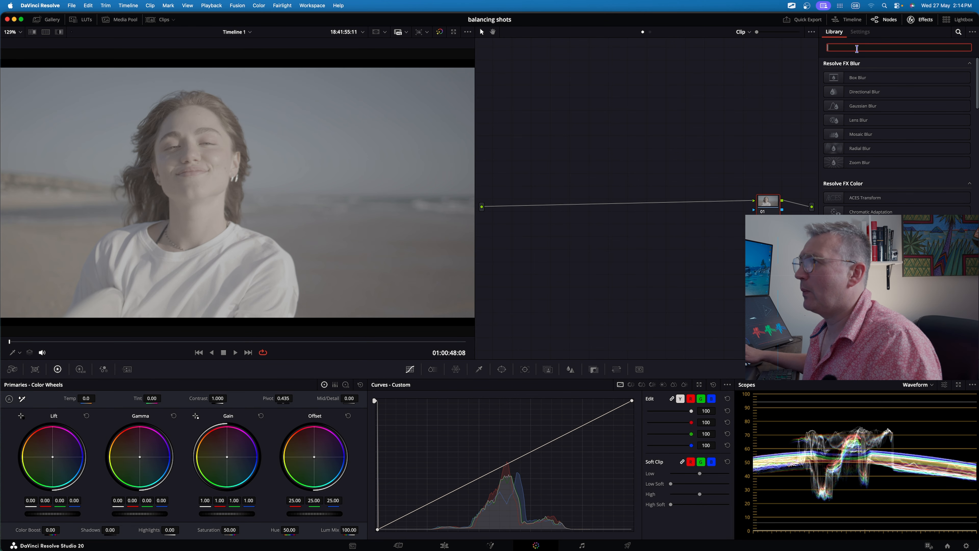
text(col)
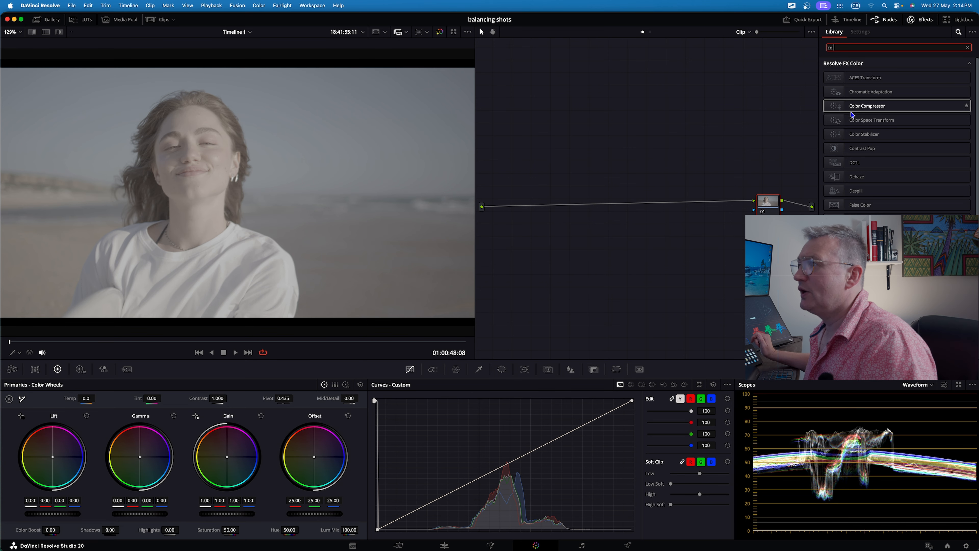
drag(907, 123, 769, 206)
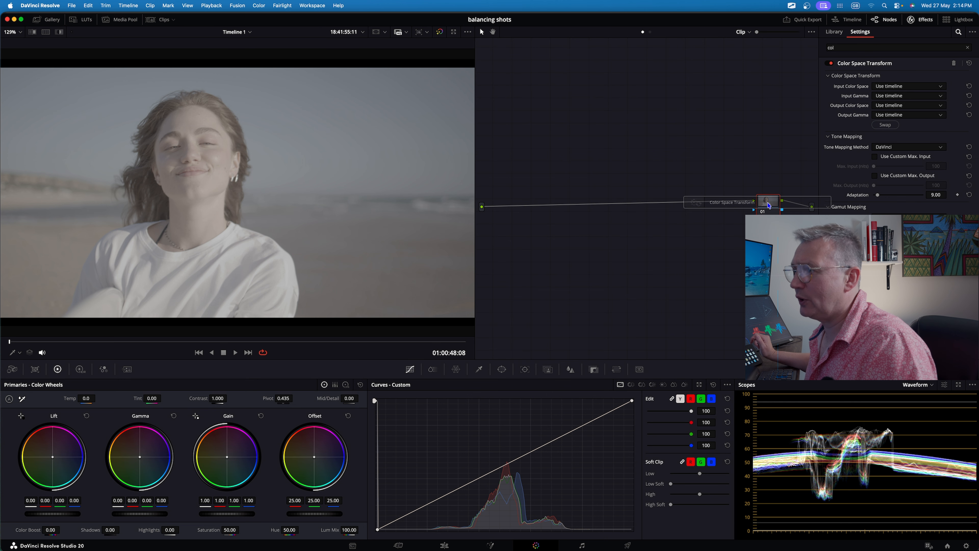
Set the Color Space Transform input color space to REDWideGamutRGB and input gamma to RED Log3G10.
click(902, 86)
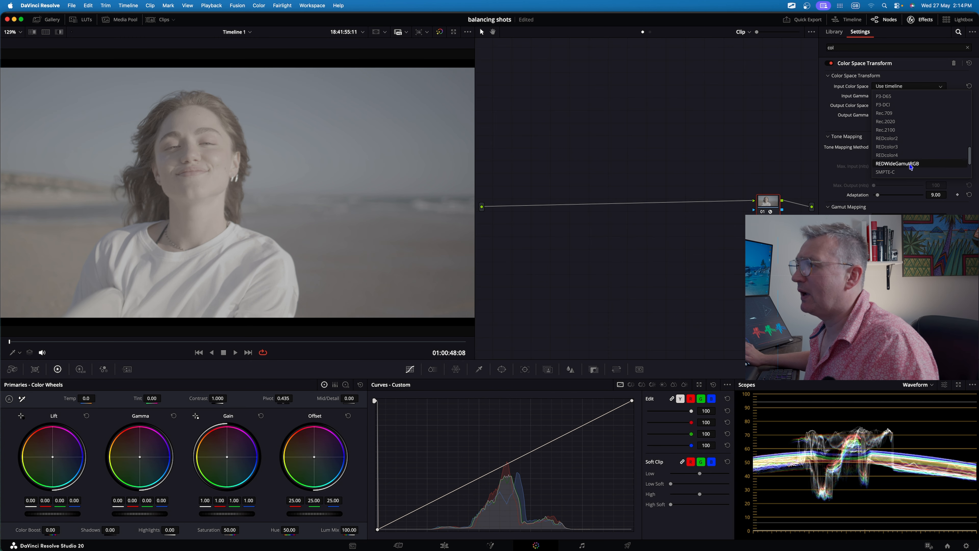
click(911, 164)
click(888, 101)
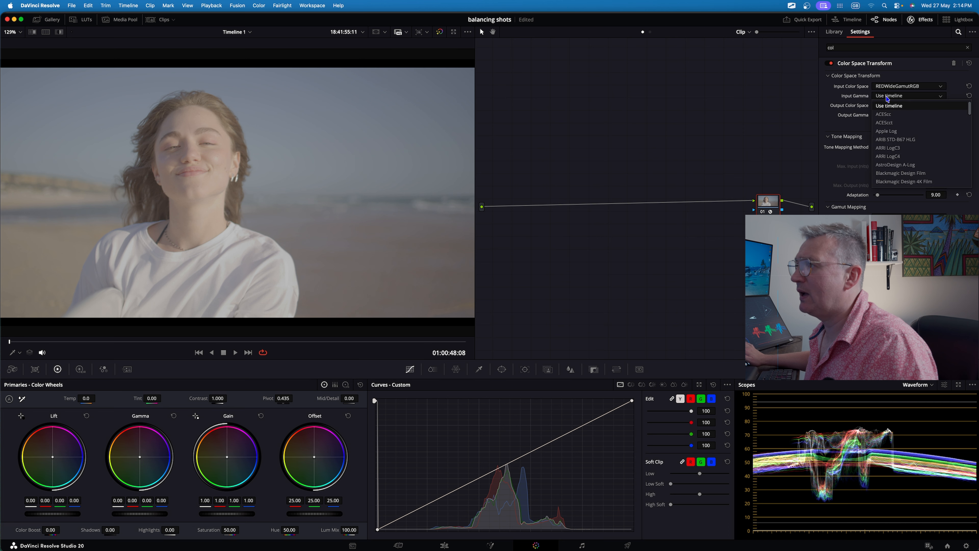
scroll(885, 129, down, 2)
scroll(887, 155, down, 5)
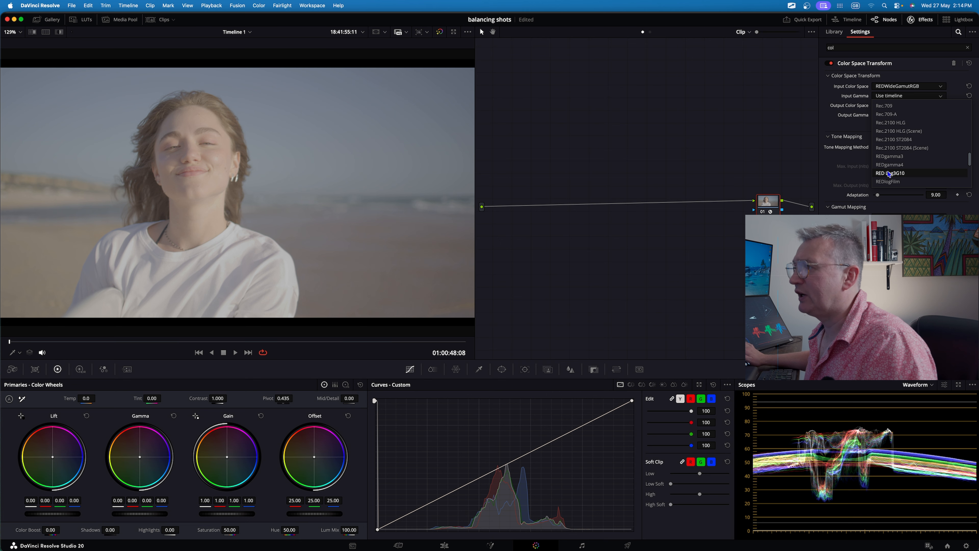
click(889, 174)
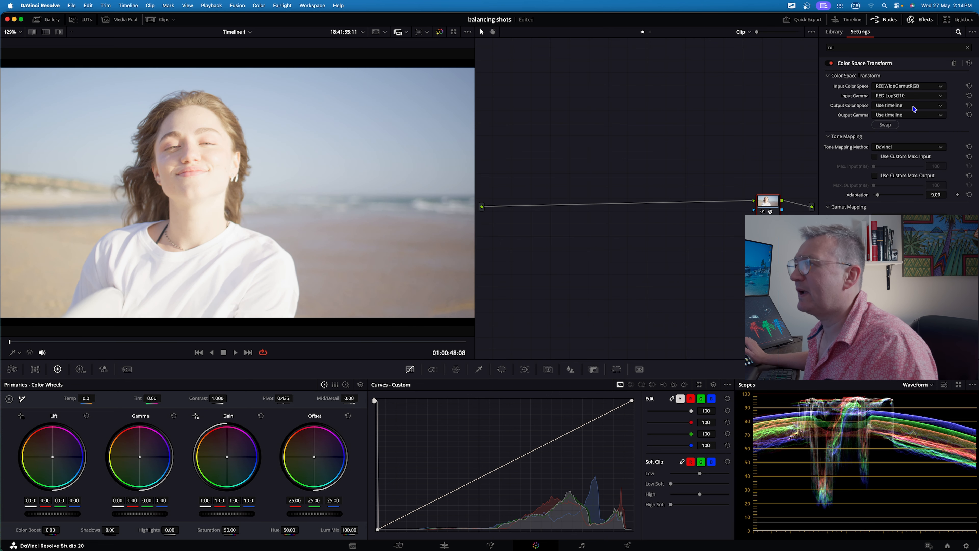
Set the output color space to Rec.709 and the output gamma to Gamma 2.4.
click(904, 105)
scroll(905, 151, down, 5)
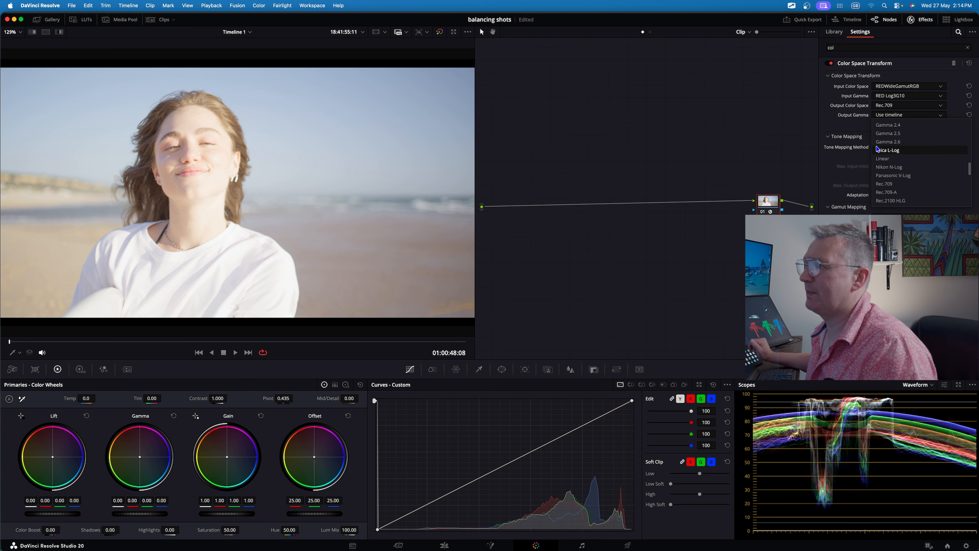
click(883, 125)
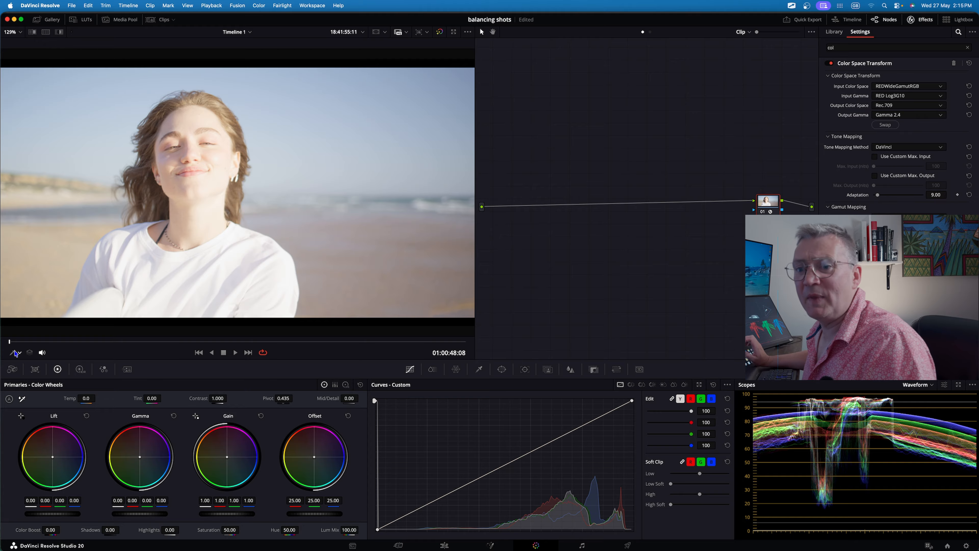
Scrub to a later frame and examine the highlights on the waveform.
drag(15, 343, 55, 342)
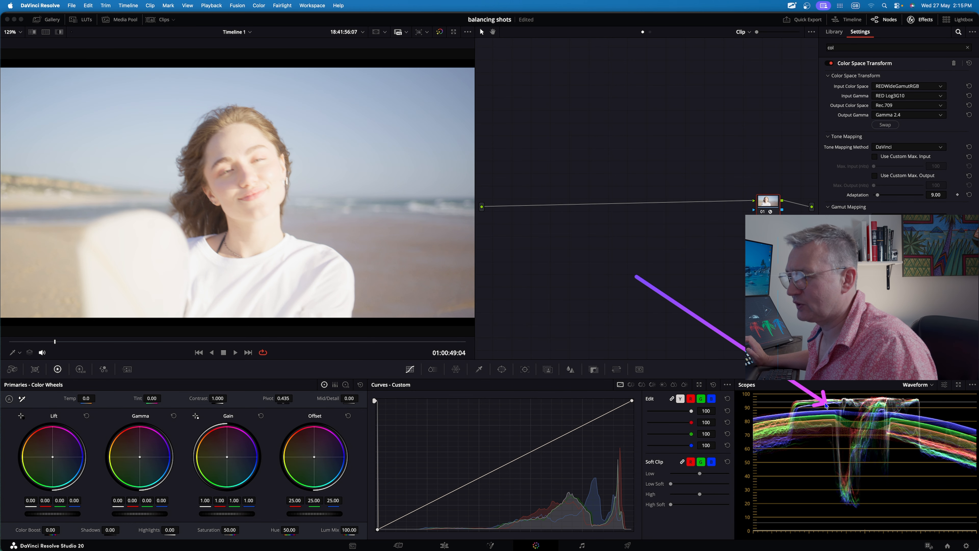
drag(785, 391, 842, 539)
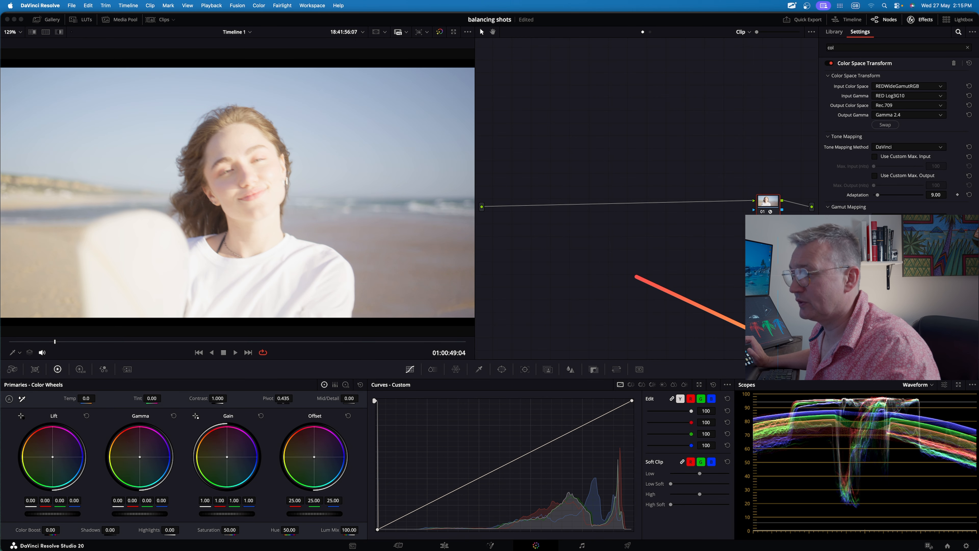
click(12, 354)
click(29, 375)
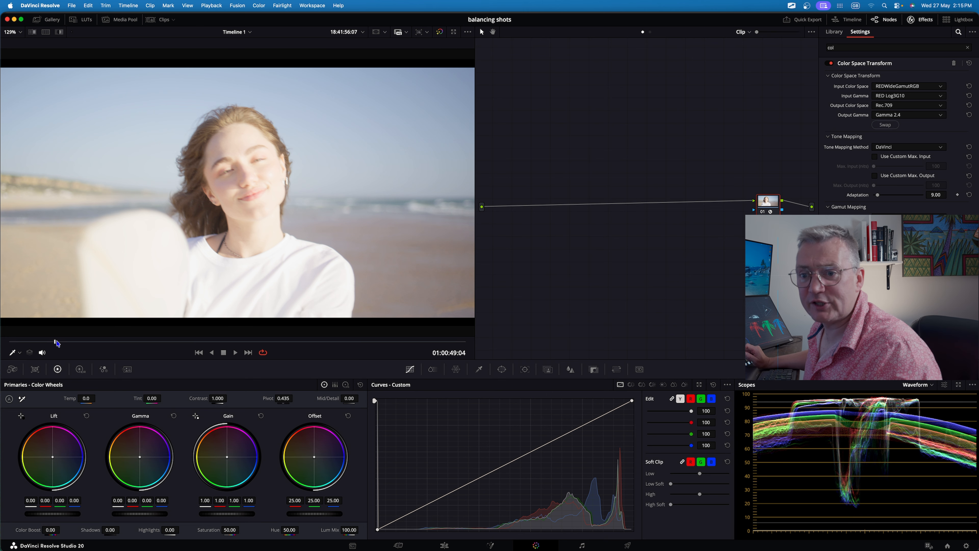
click(12, 351)
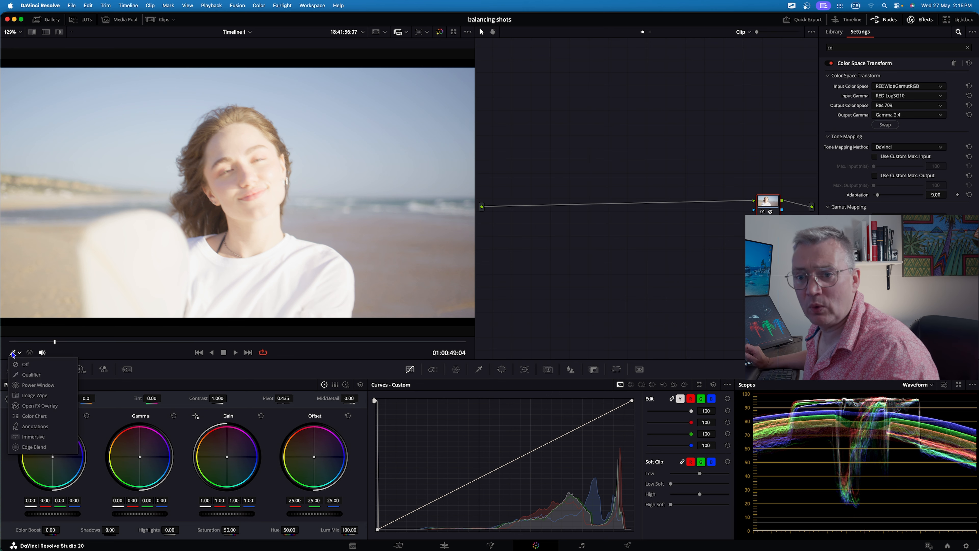
click(27, 364)
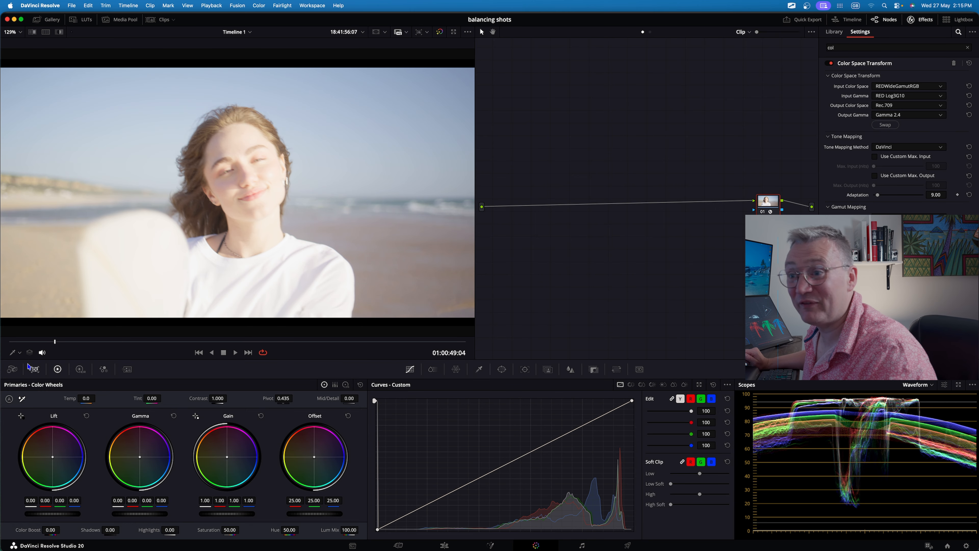
Add a serial node before the Color Space Transform node and move it to the start of the tree.
key(ctrl+a)
mouse_move(518, 169)
mouse_down()
mouse_move(790, 171)
mouse_move(753, 200)
mouse_up()
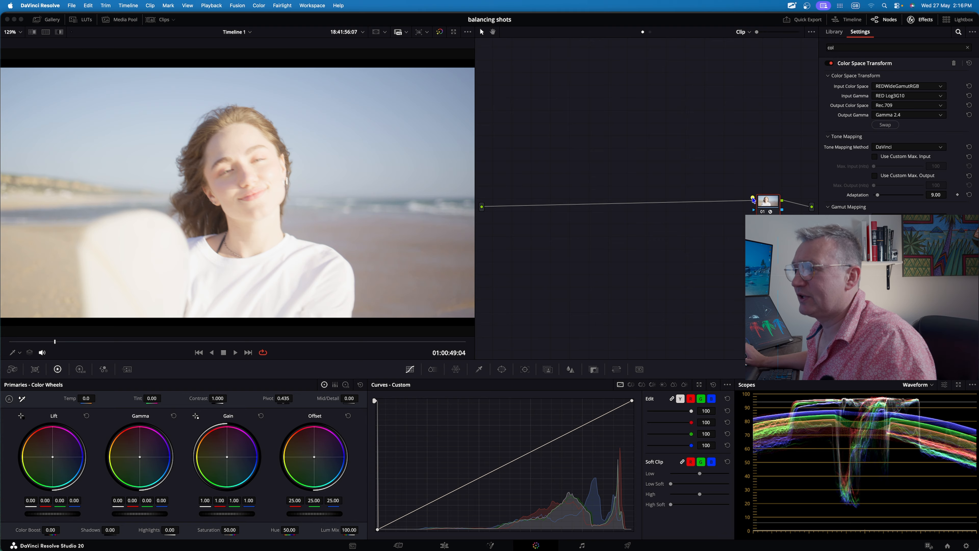
right_click(764, 204)
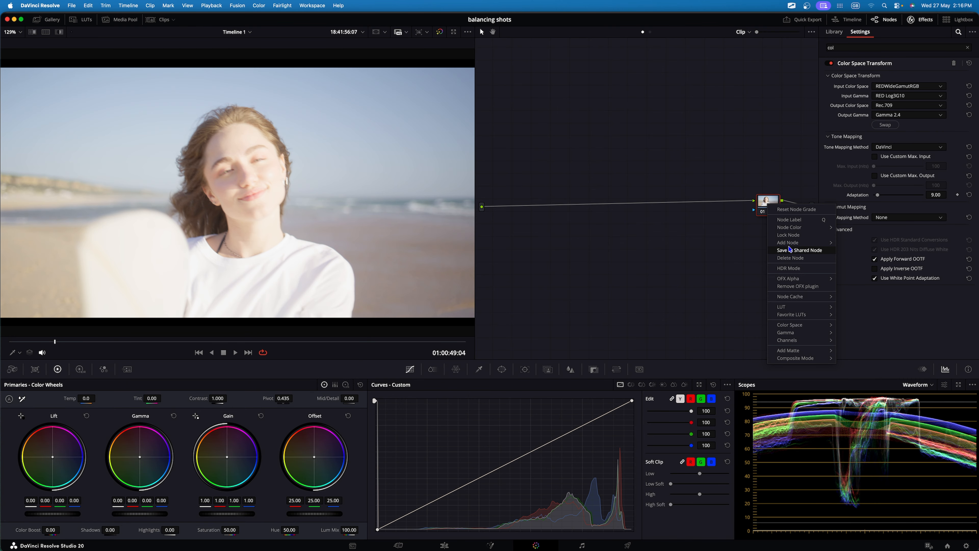
click(861, 246)
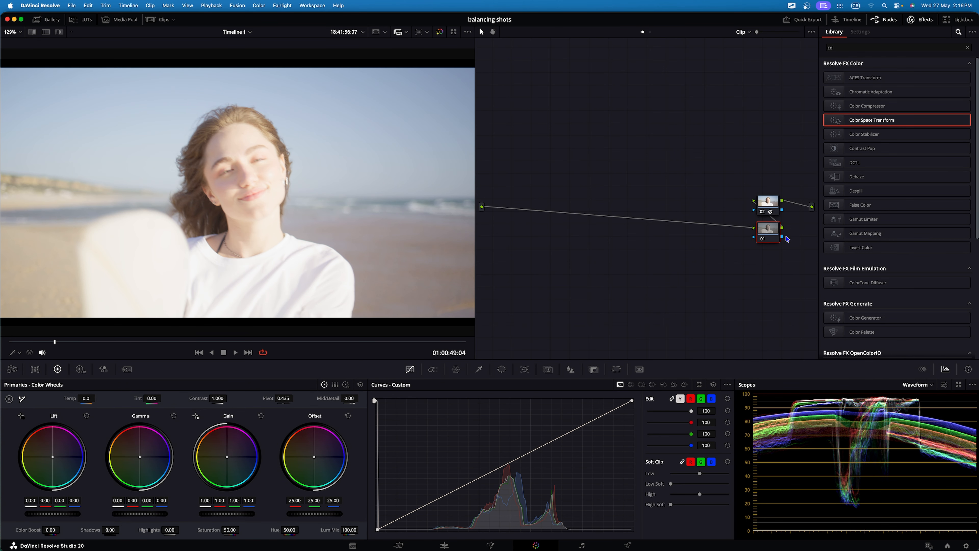
drag(769, 234, 525, 205)
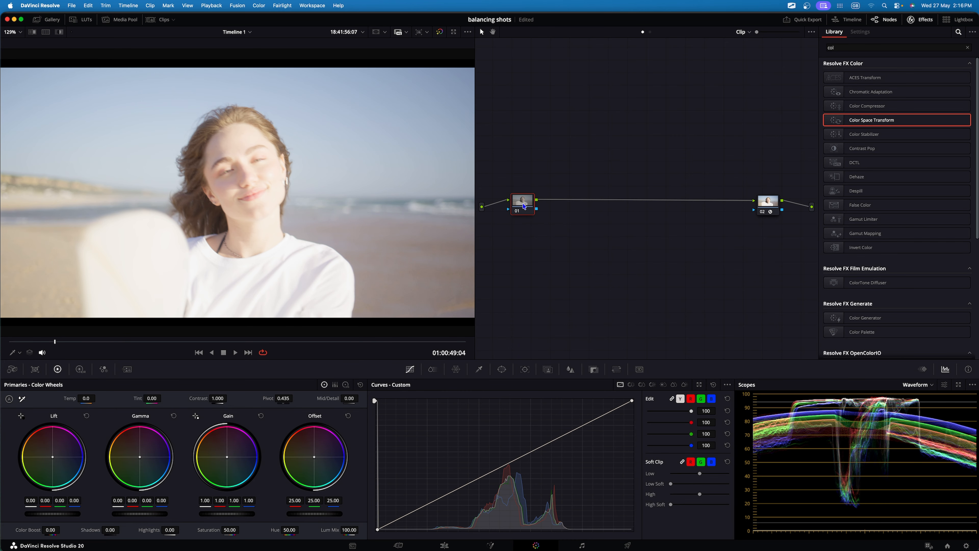
Add another serial node after the first node and position it just before the Color Space Transform node.
right_click(525, 205)
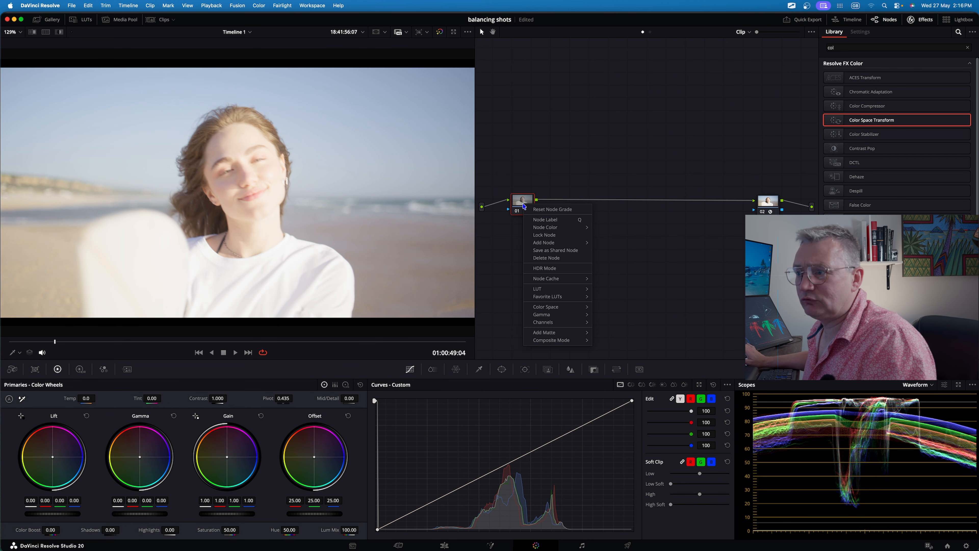
mouse_move(543, 246)
click(612, 242)
drag(560, 210, 726, 209)
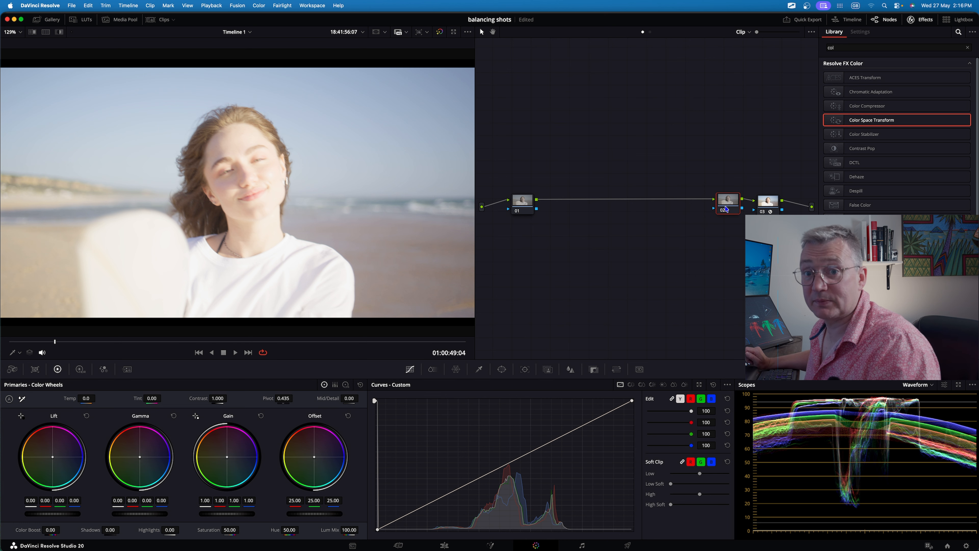
Label the new middle node "highl R".
right_click(727, 208)
click(741, 219)
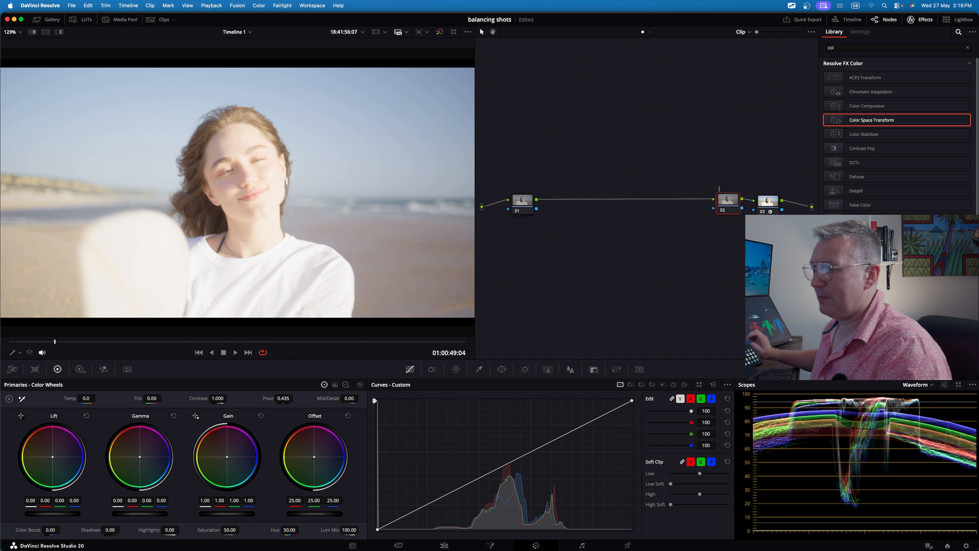
text(highl R)
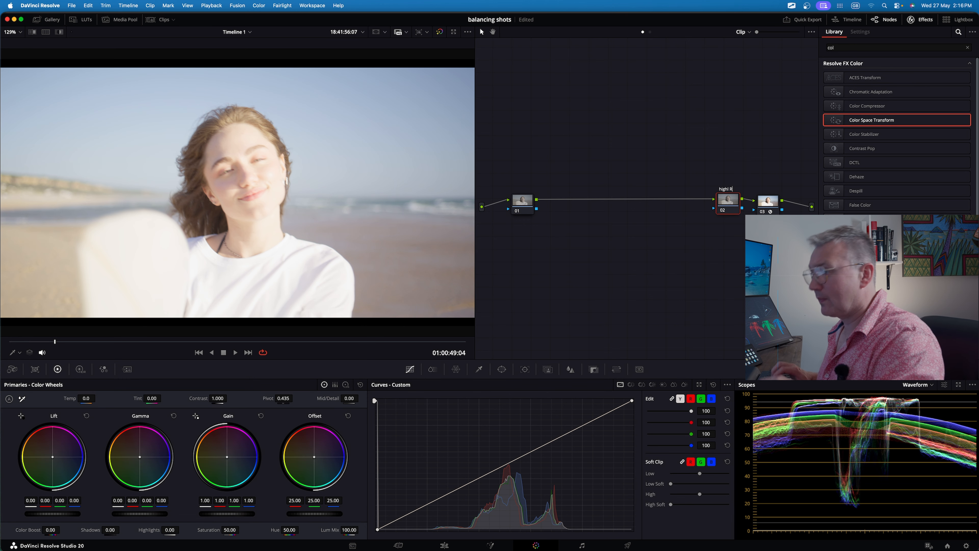
key(Return)
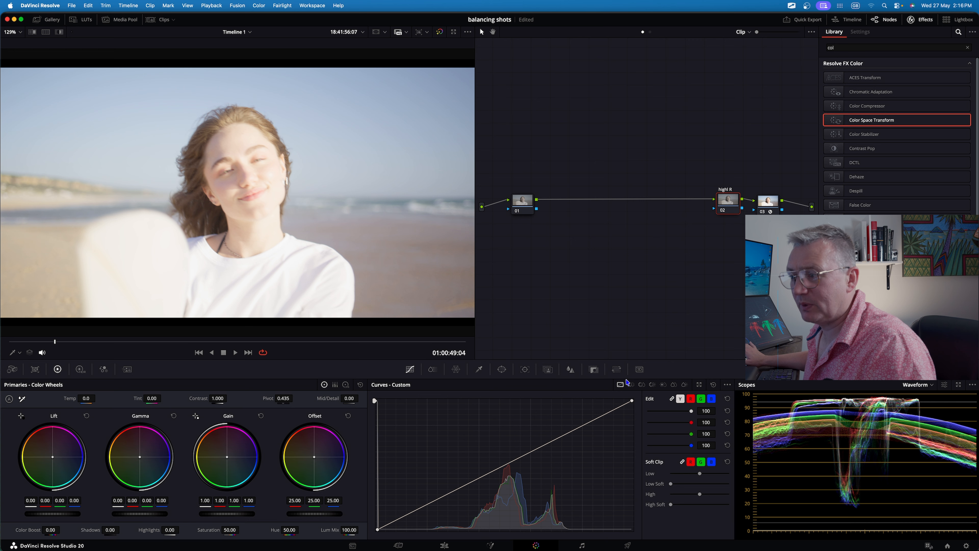
Switch the viewer tool to Qualifier and sample the face's skin tone to place a point on the custom curve.
click(13, 355)
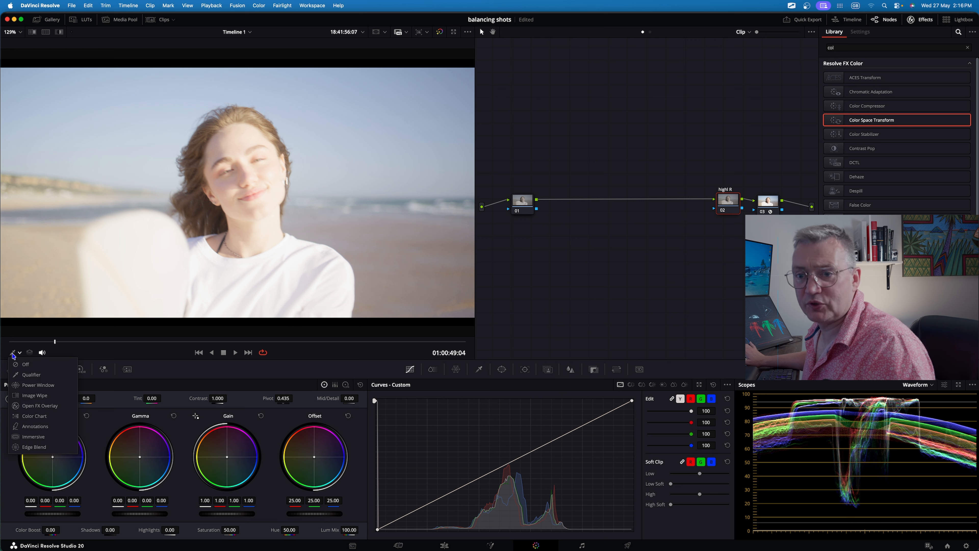
click(31, 375)
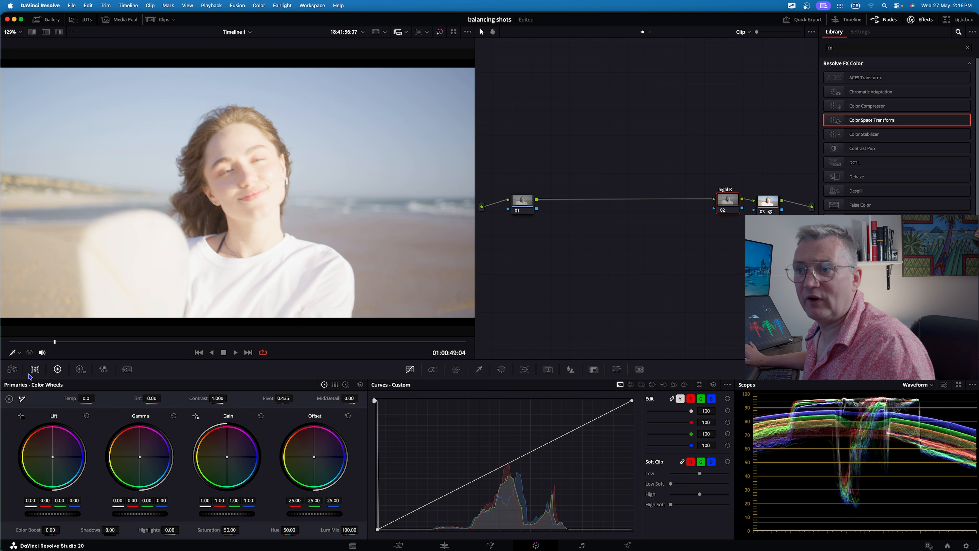
click(275, 171)
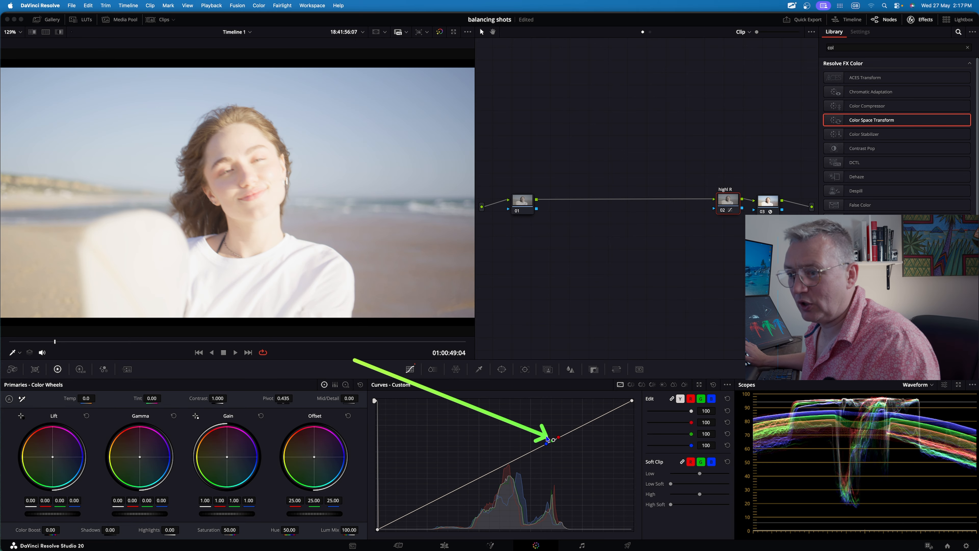
drag(509, 442, 546, 436)
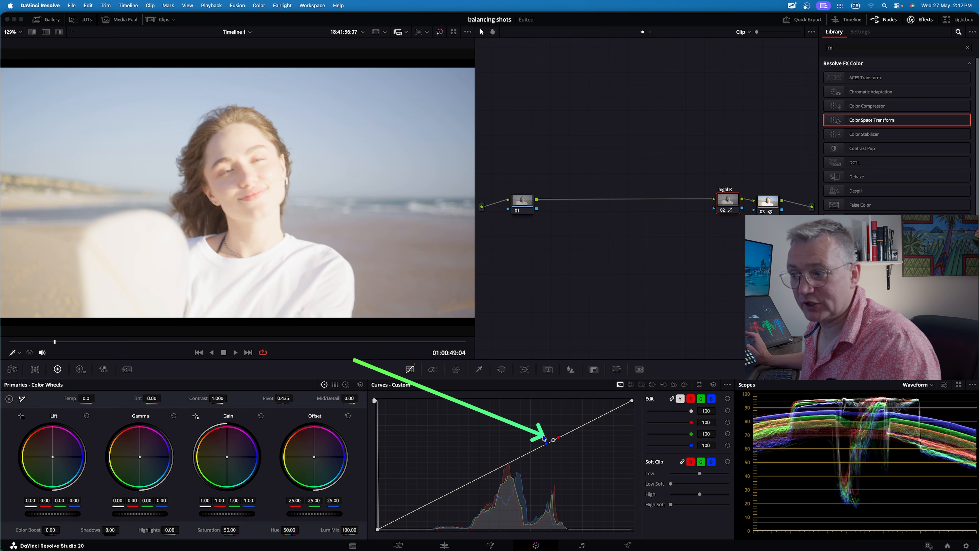
Turn the viewer tool off and move the sampled curve point down toward the lower midtones.
click(12, 353)
click(26, 365)
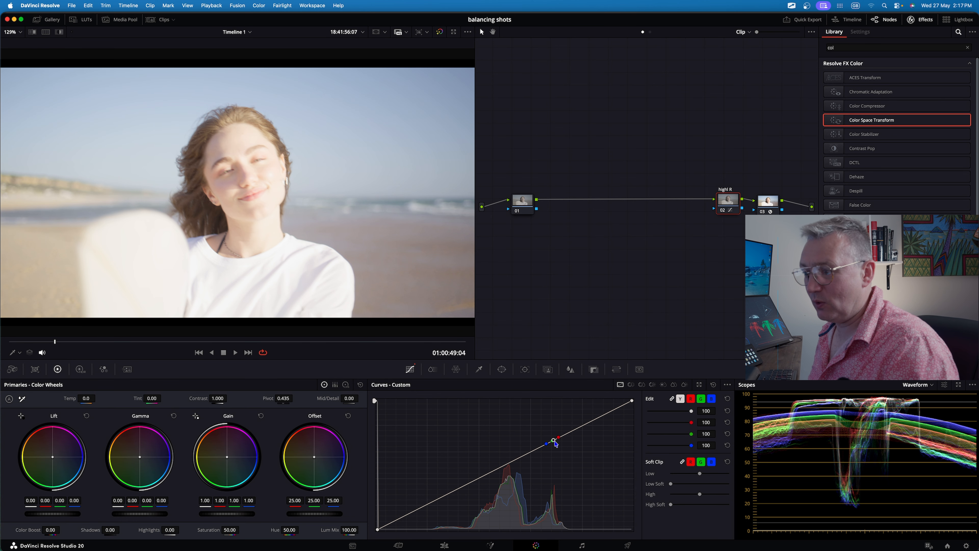
drag(554, 442, 478, 484)
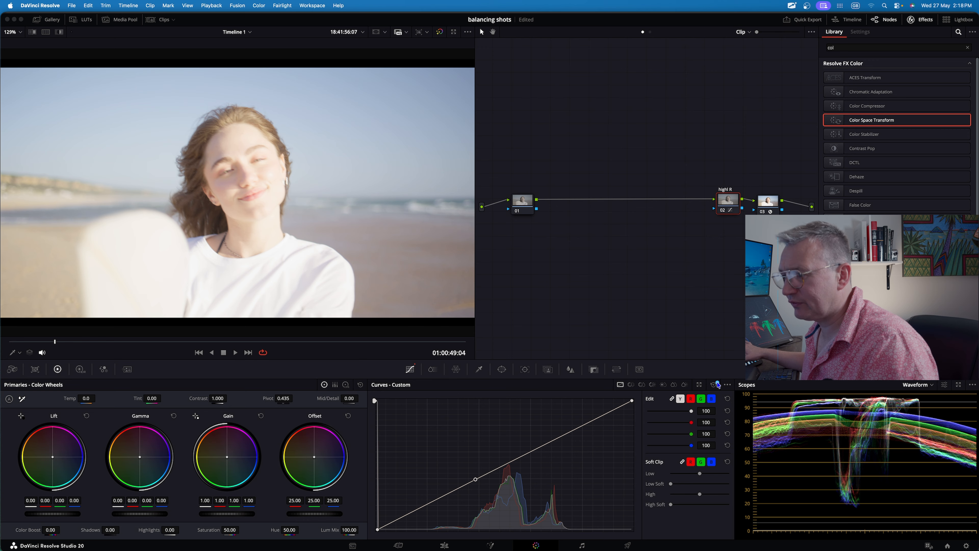
Switch the custom curve to editable splines and pull the upper curve point down toward the midtones.
click(728, 386)
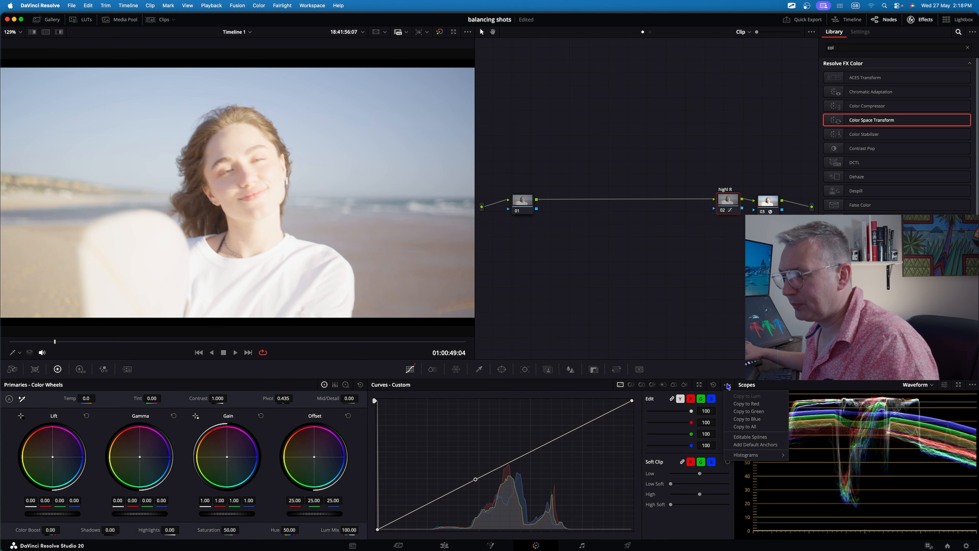
click(749, 437)
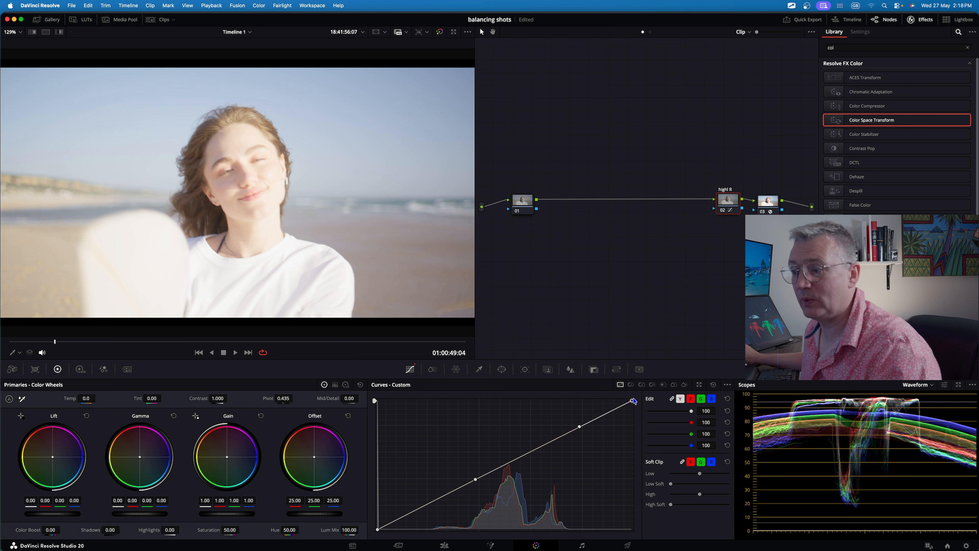
drag(579, 428, 530, 445)
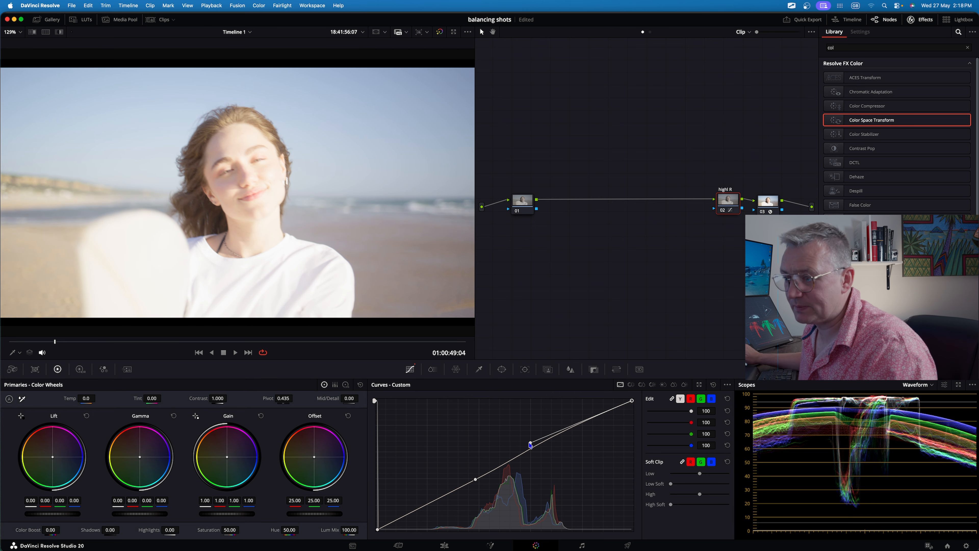
Lower the curve's white point and reshape the lower point and spline handles to roll off the highlights.
drag(631, 403, 632, 424)
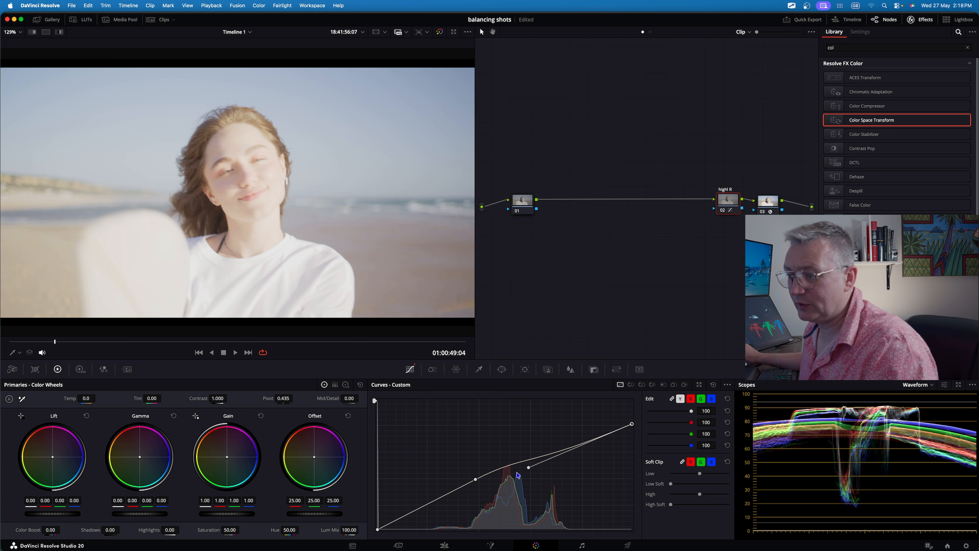
drag(528, 470, 535, 442)
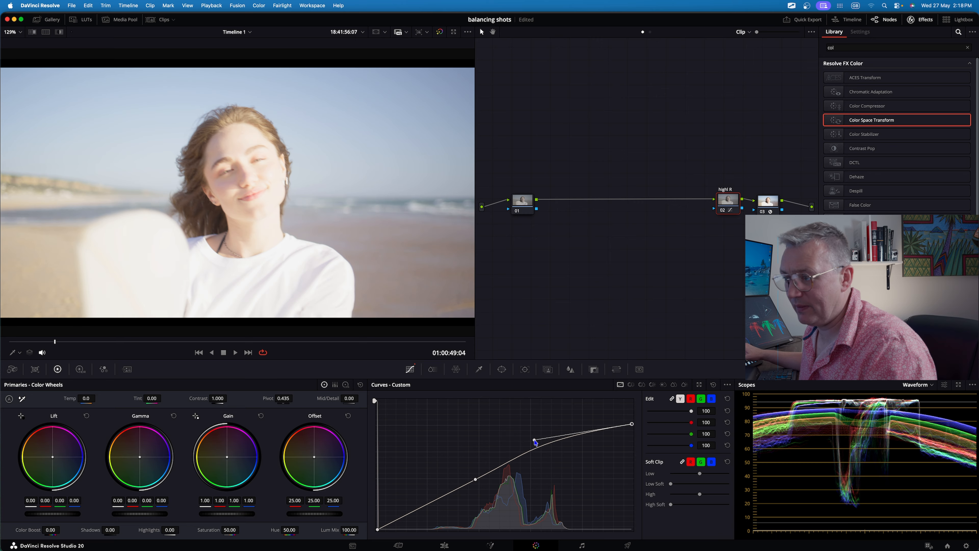
drag(632, 424, 632, 426)
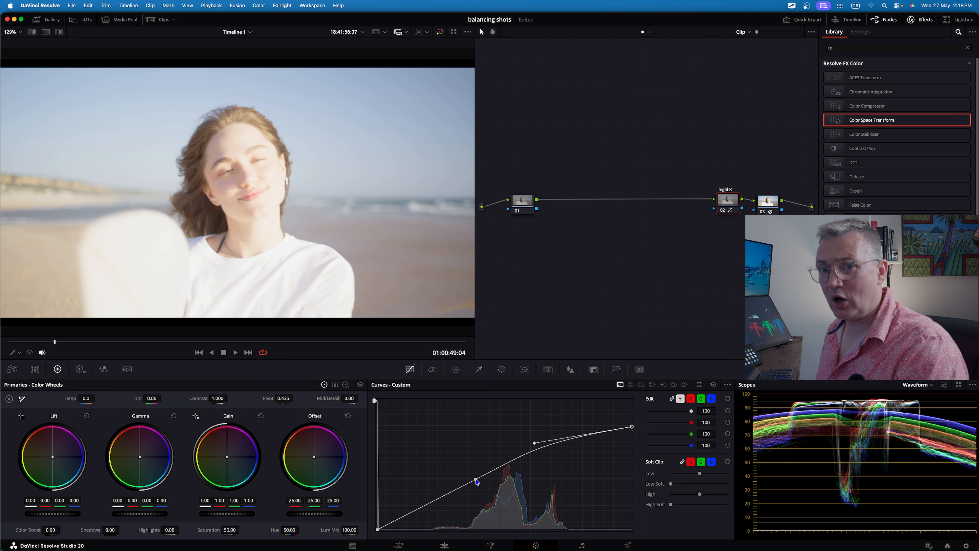
drag(476, 479, 431, 502)
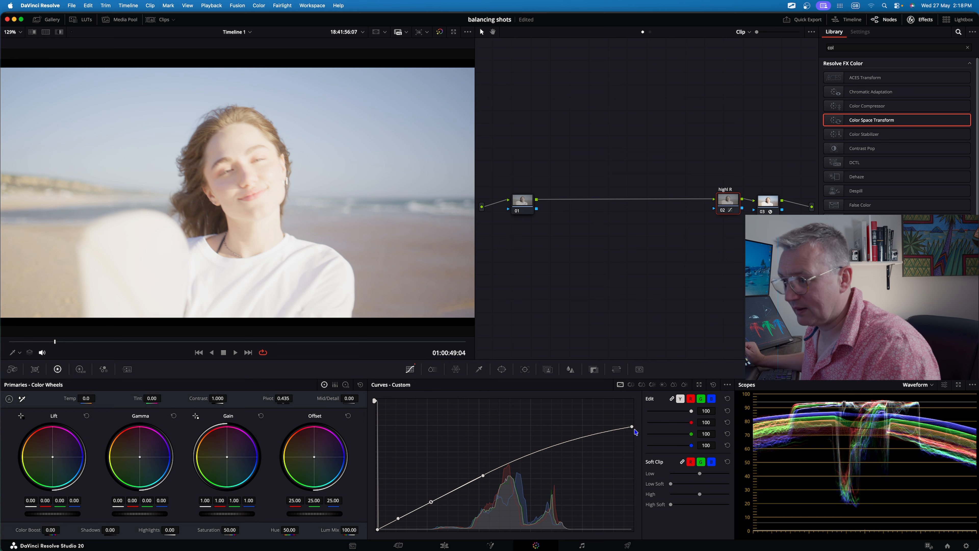
drag(632, 430, 633, 436)
drag(598, 270, 805, 414)
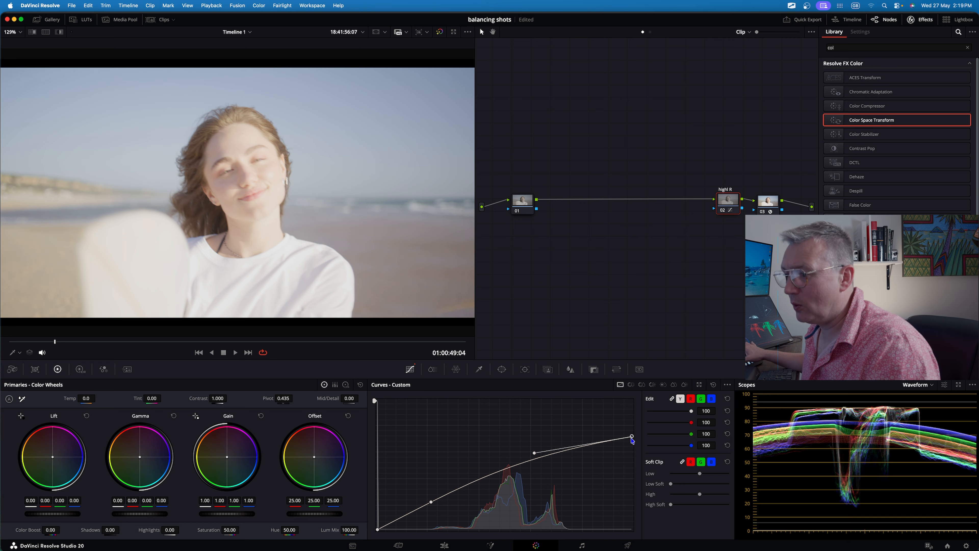
drag(632, 437, 633, 443)
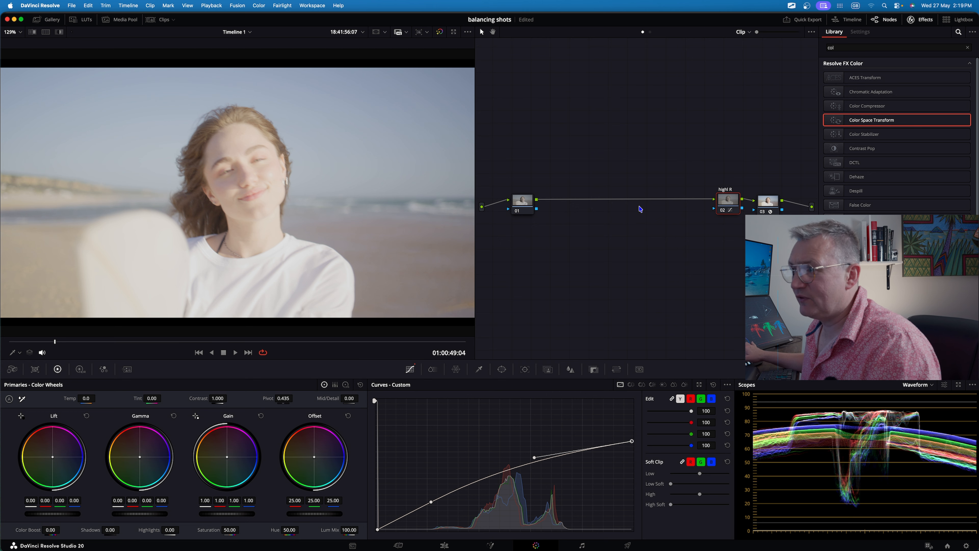
Set the highl R node's composite mode to Luminosity.
click(723, 210)
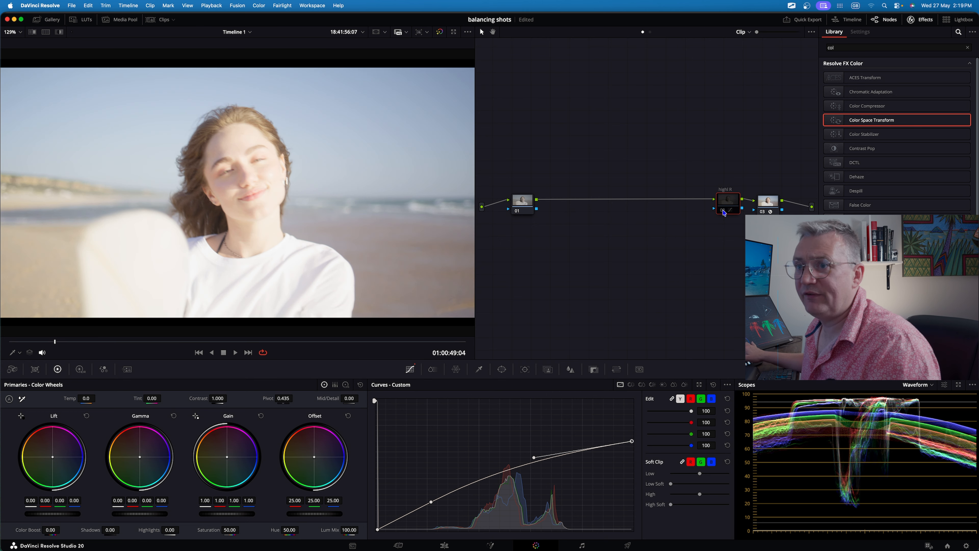
click(723, 210)
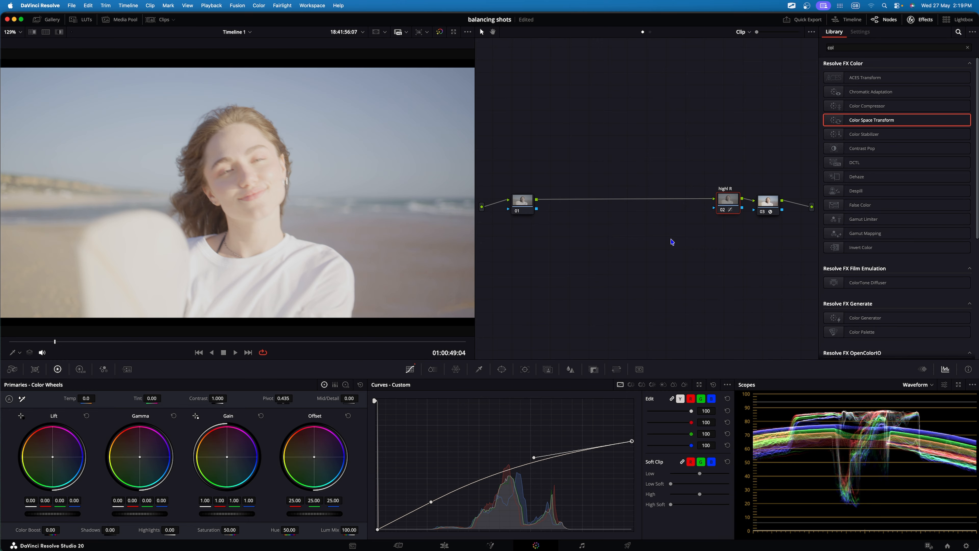
right_click(728, 200)
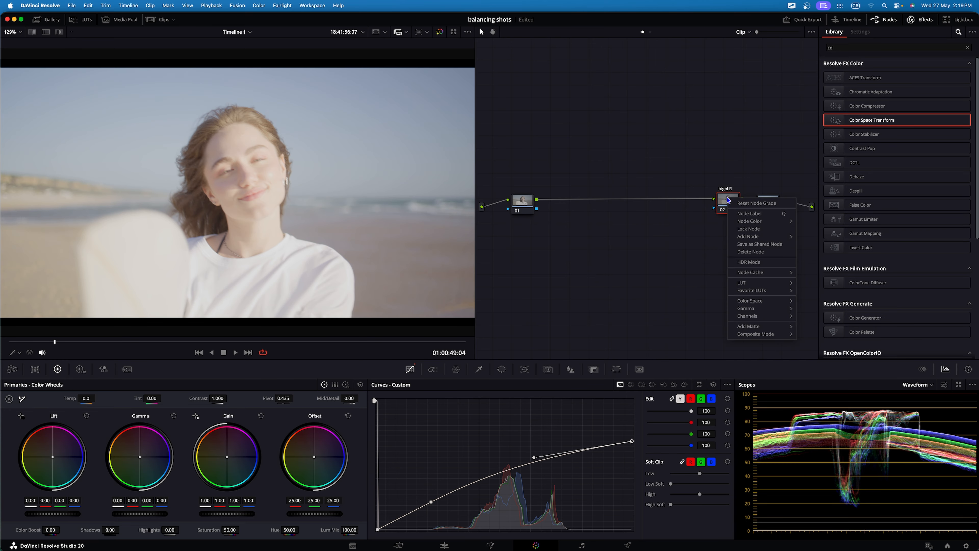
mouse_move(757, 336)
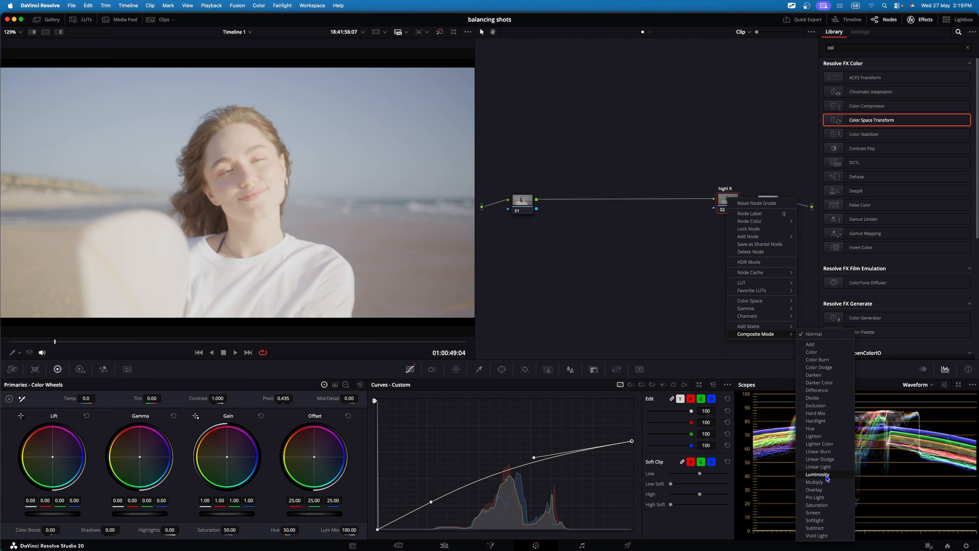
click(826, 477)
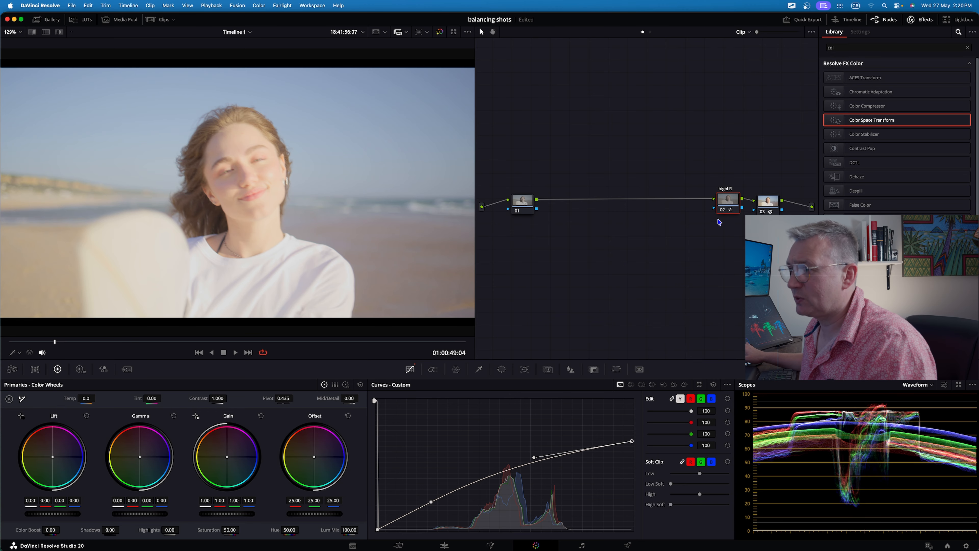
Toggle the highl R node off and on to compare the curve adjustment.
click(723, 210)
click(723, 210)
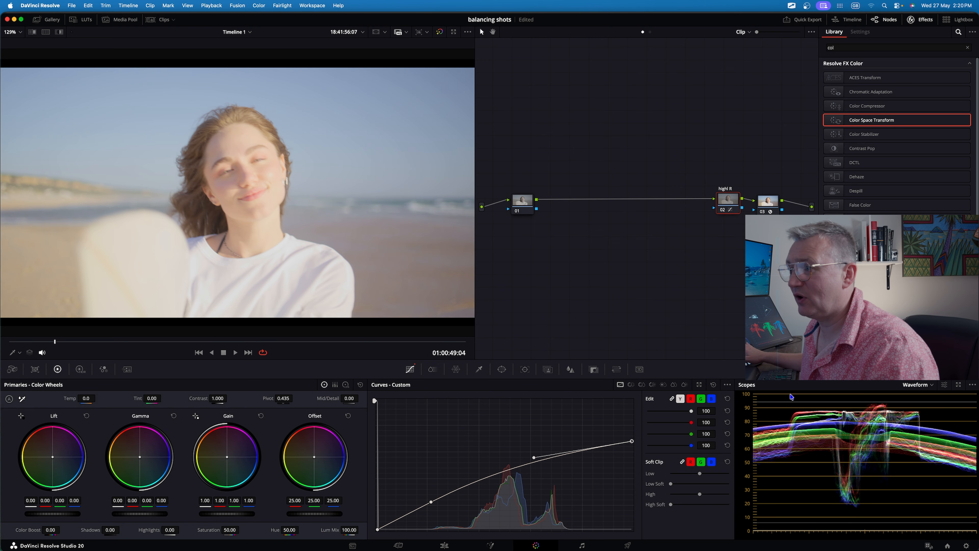
click(723, 211)
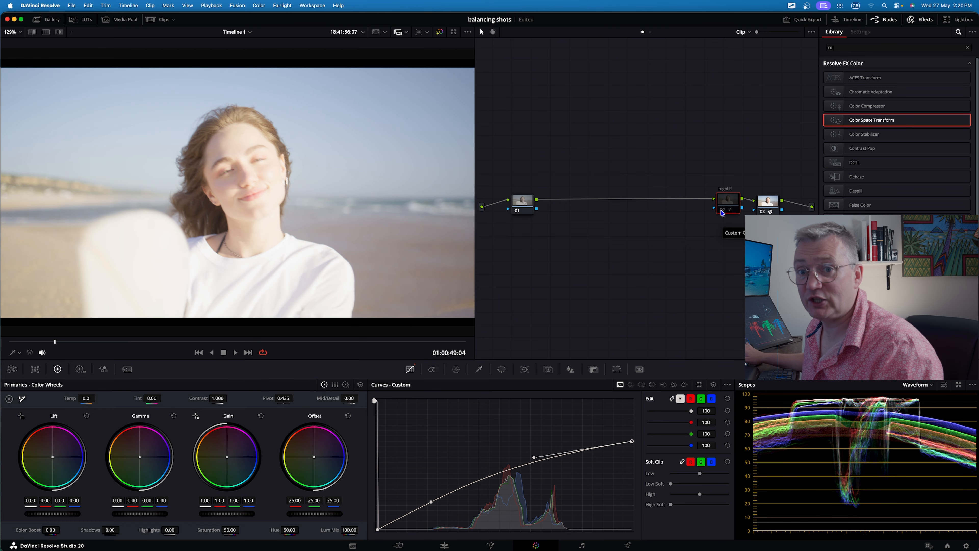
click(722, 211)
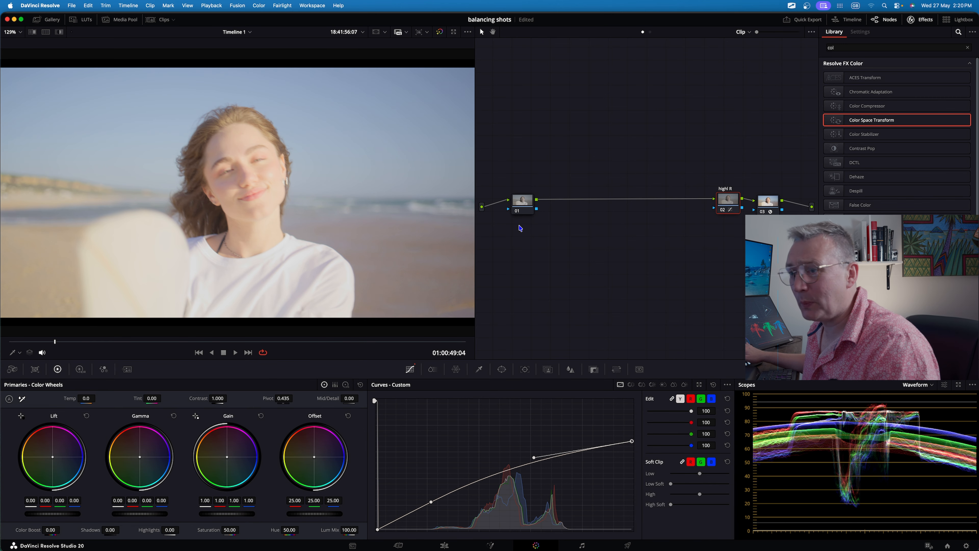
Label the first node "exp".
right_click(529, 199)
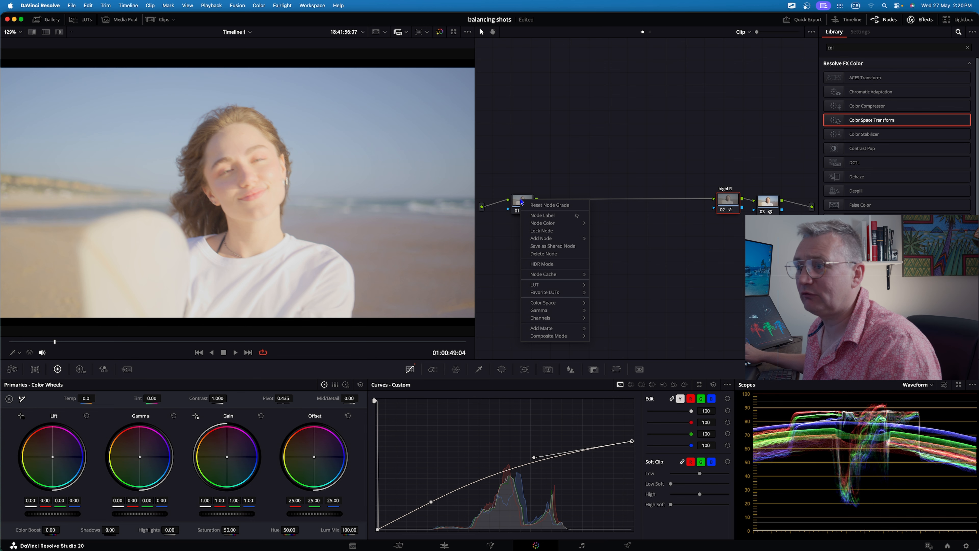
click(541, 217)
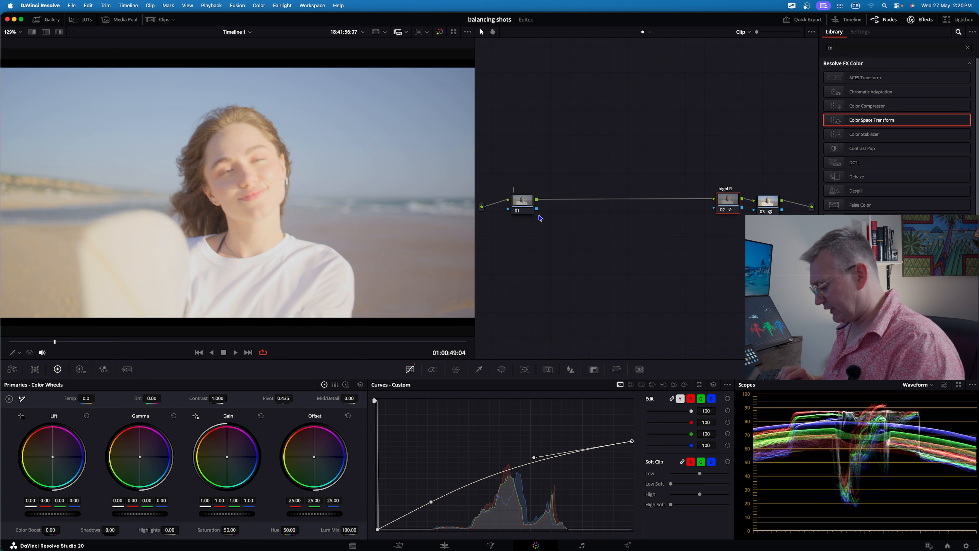
text(exp)
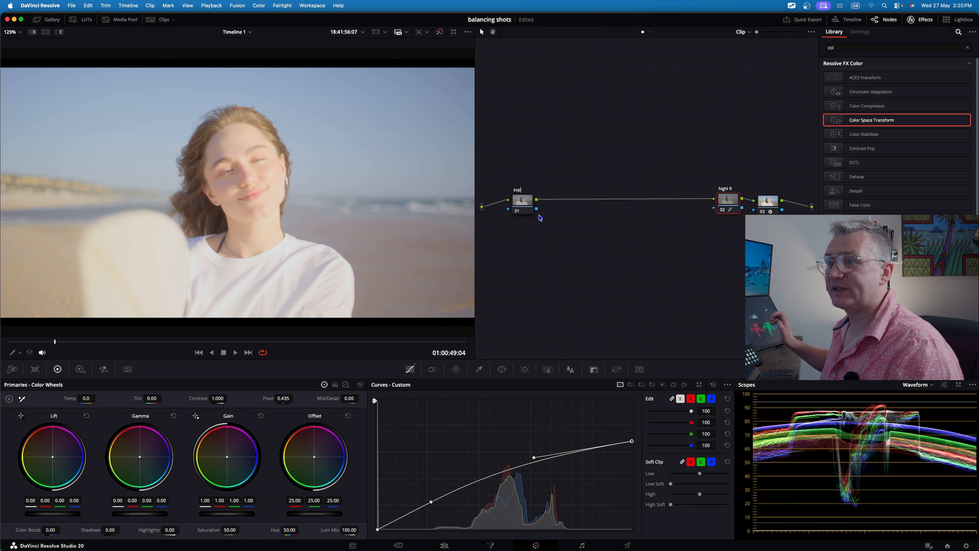
click(526, 213)
Lower the exp node's master Lift to -0.07.
key(ctrl+a)
mouse_move(570, 289)
mouse_down()
mouse_move(796, 492)
mouse_move(845, 501)
mouse_move(858, 528)
mouse_up()
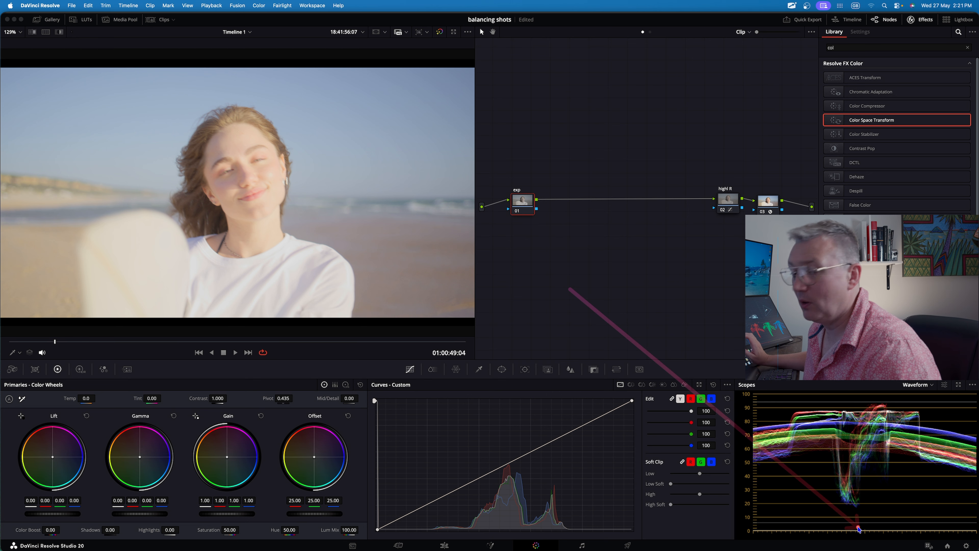
mouse_move(535, 251)
mouse_down()
mouse_move(26, 389)
mouse_move(43, 374)
mouse_up()
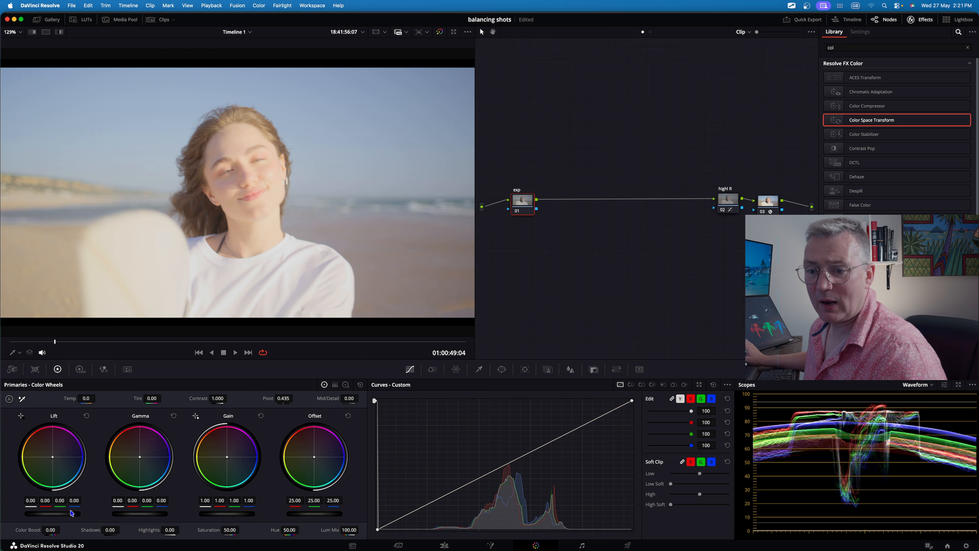
drag(73, 517, 58, 517)
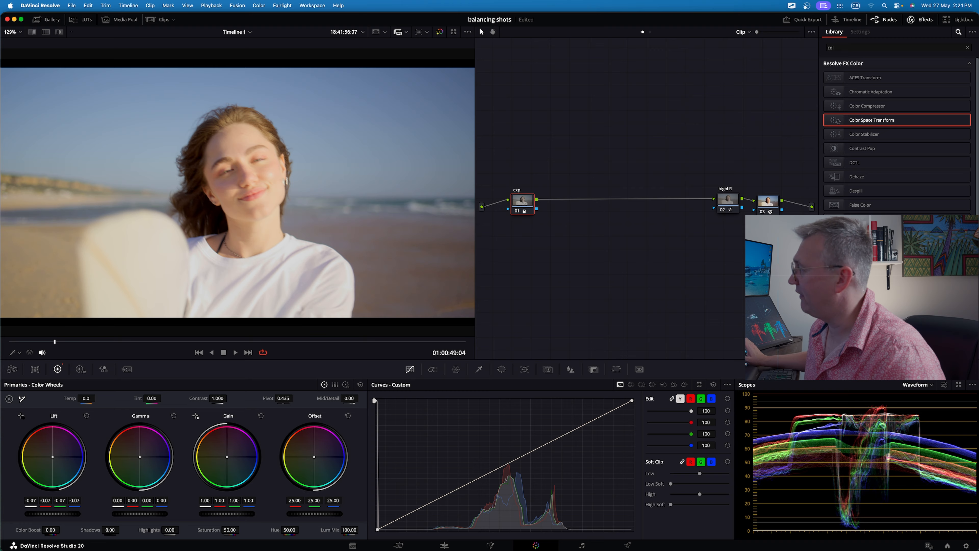
Add a serial node after the exp node.
right_click(517, 204)
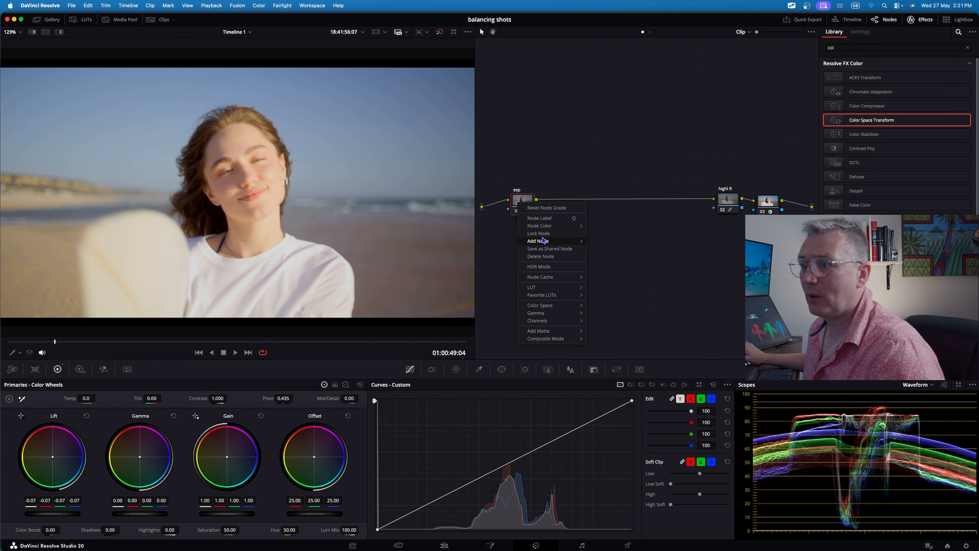
mouse_move(545, 243)
click(606, 240)
Label the new node "con".
right_click(562, 202)
click(574, 220)
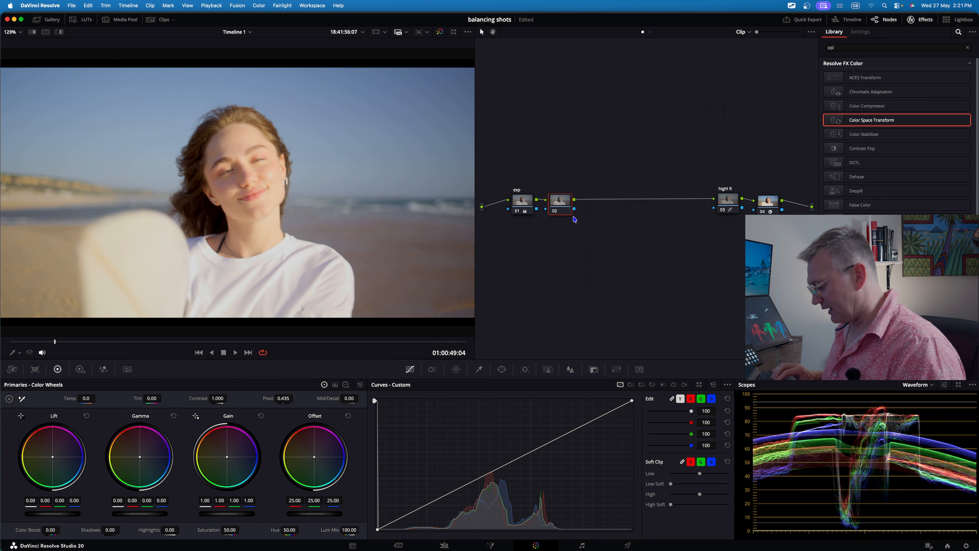
text(conm)
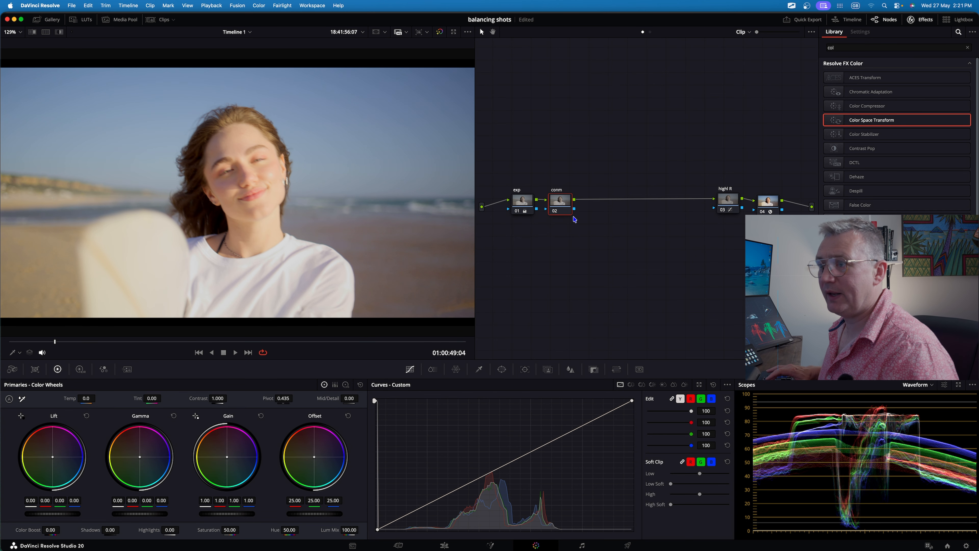
key(BackSpace)
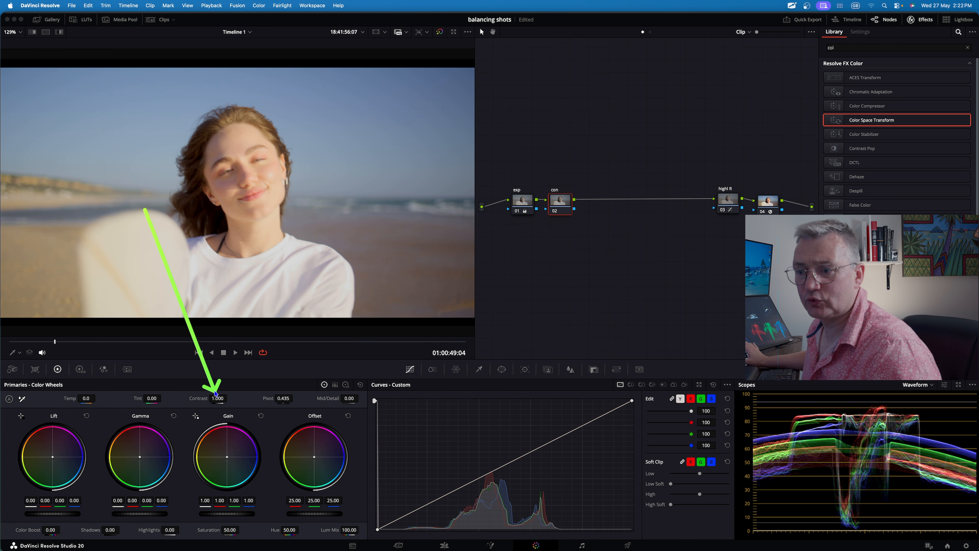
Raise the con node's contrast to 1.224.
drag(217, 398, 284, 400)
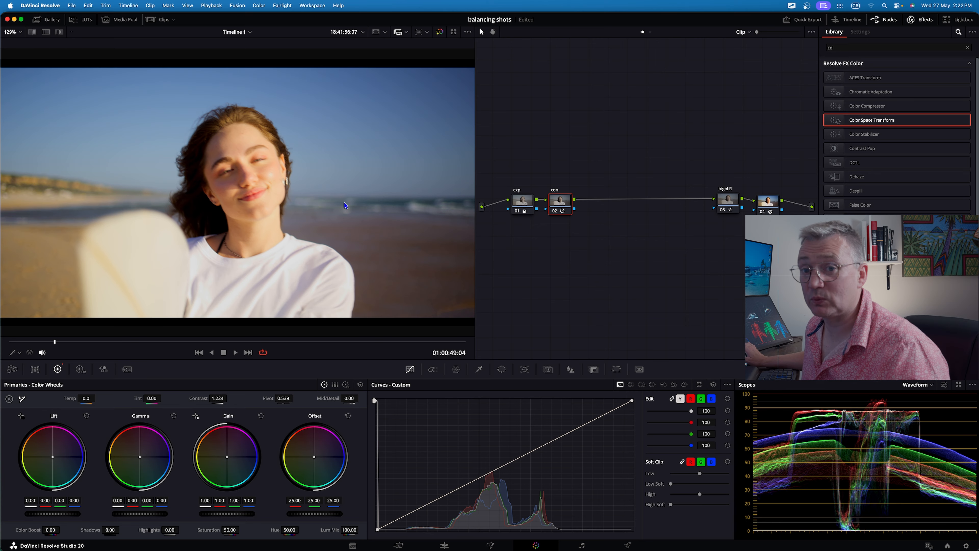
mouse_move(595, 273)
mouse_down()
mouse_move(787, 512)
mouse_move(848, 531)
mouse_up()
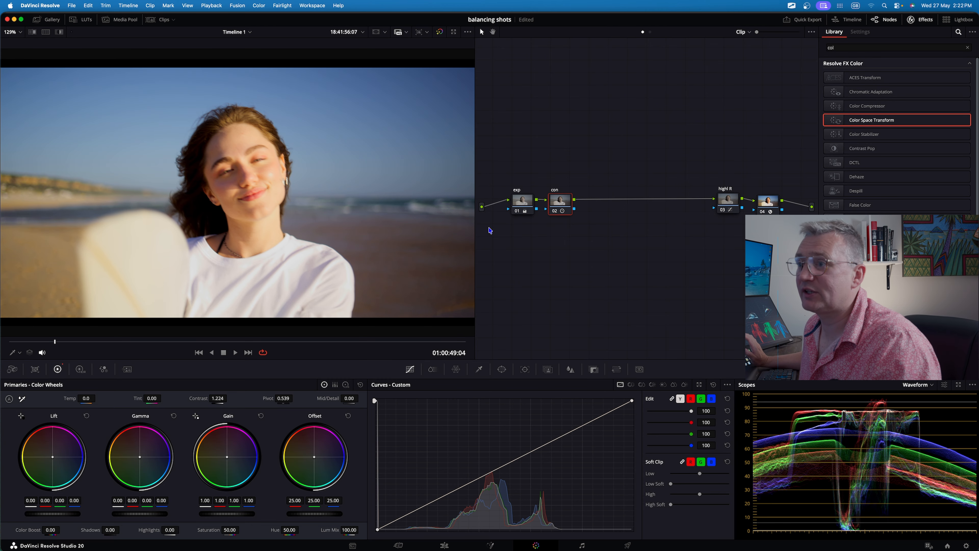
Select the exp node, switch the primaries to Log wheels and nudge the Shadow wheel.
click(521, 198)
drag(270, 256, 335, 369)
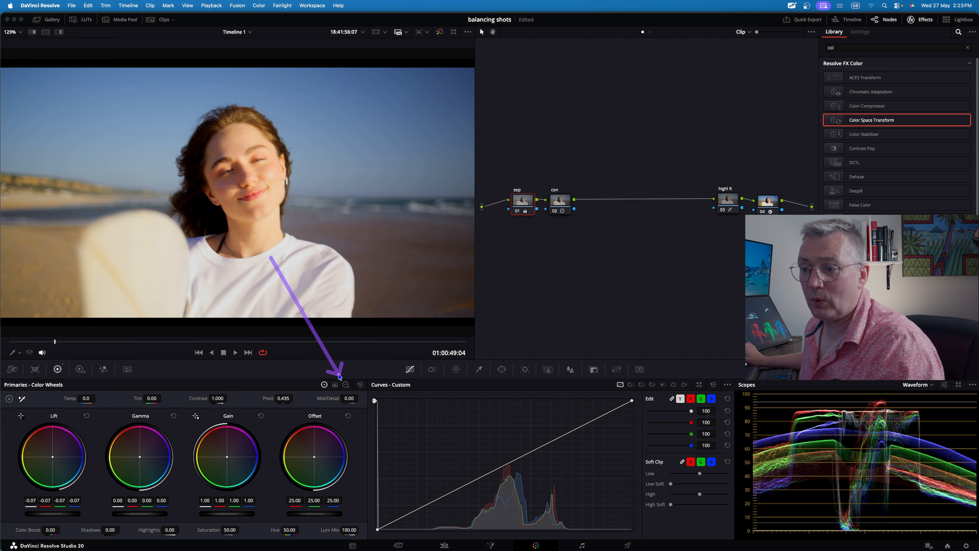
click(346, 385)
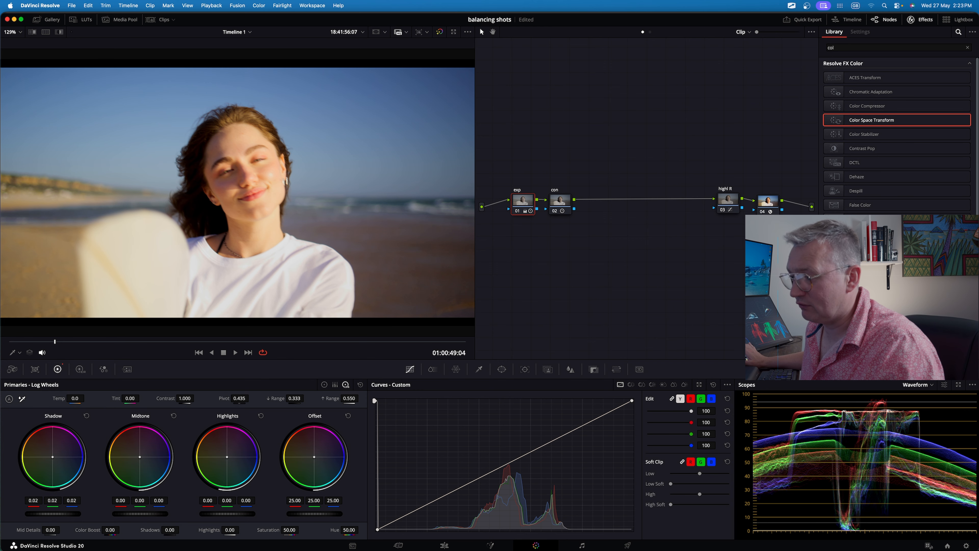
drag(53, 514, 65, 514)
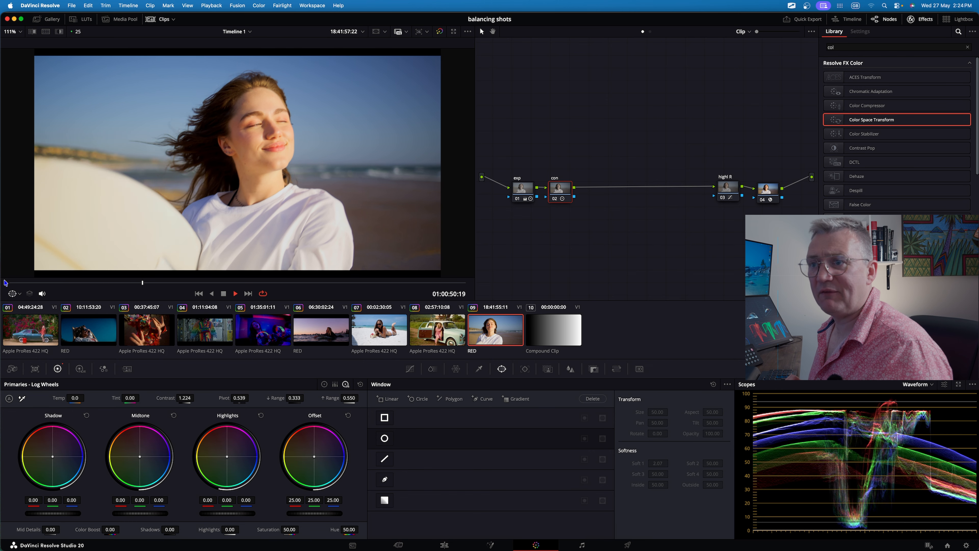
Play back the clip to review the current grade.
key(space)
right_click(634, 245)
mouse_move(635, 247)
mouse_down()
mouse_move(798, 402)
mouse_move(816, 523)
mouse_move(826, 488)
mouse_move(795, 416)
mouse_up()
drag(599, 250, 600, 252)
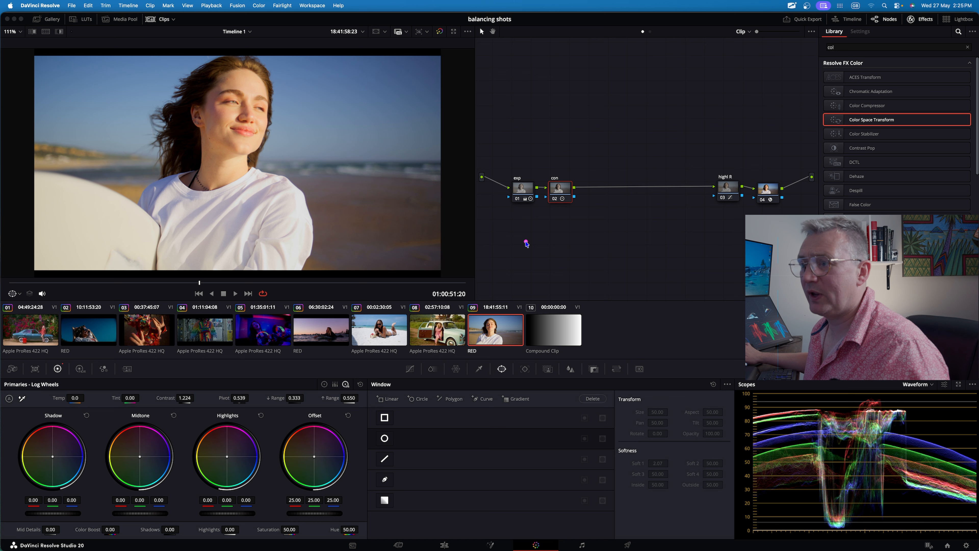
Add another serial node after the con node.
right_click(561, 195)
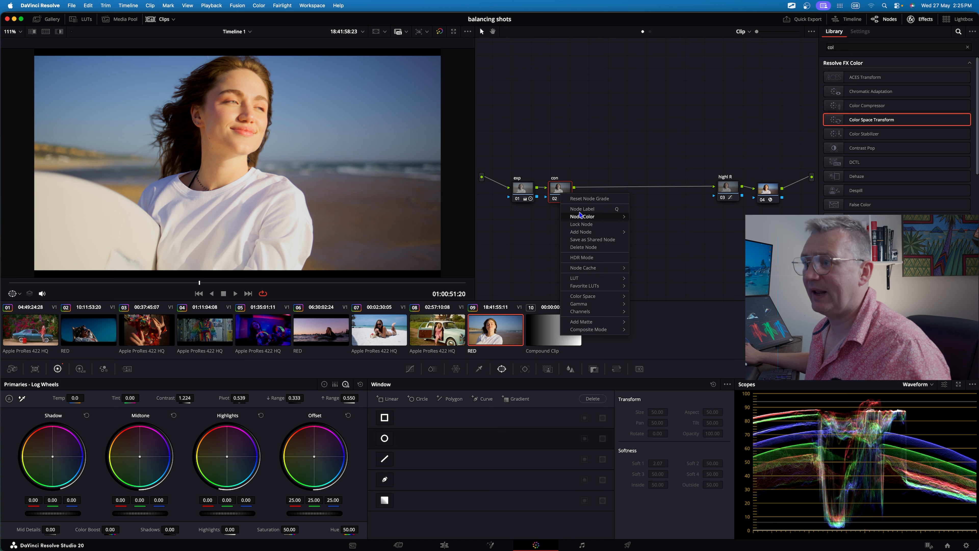
mouse_move(592, 232)
click(647, 233)
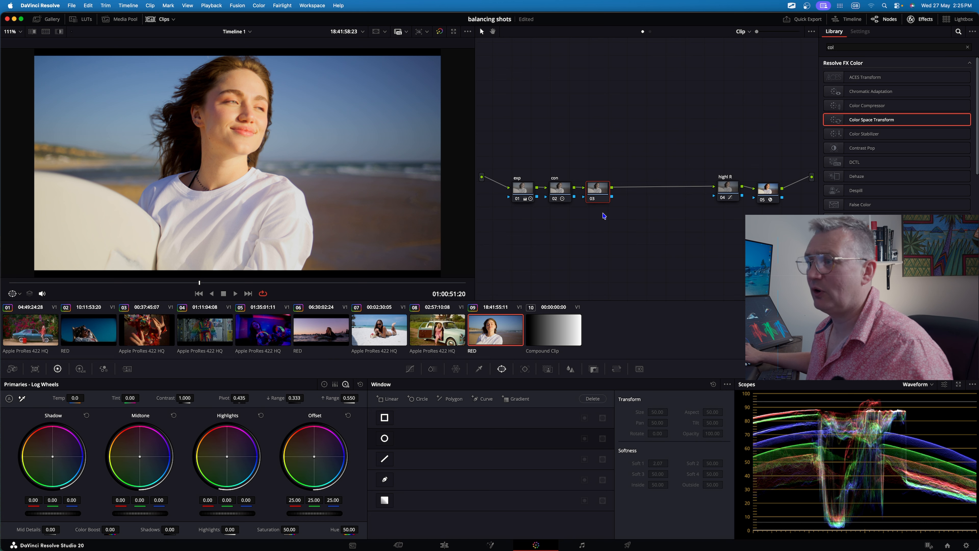
Label the new serial node col.
right_click(599, 189)
click(609, 210)
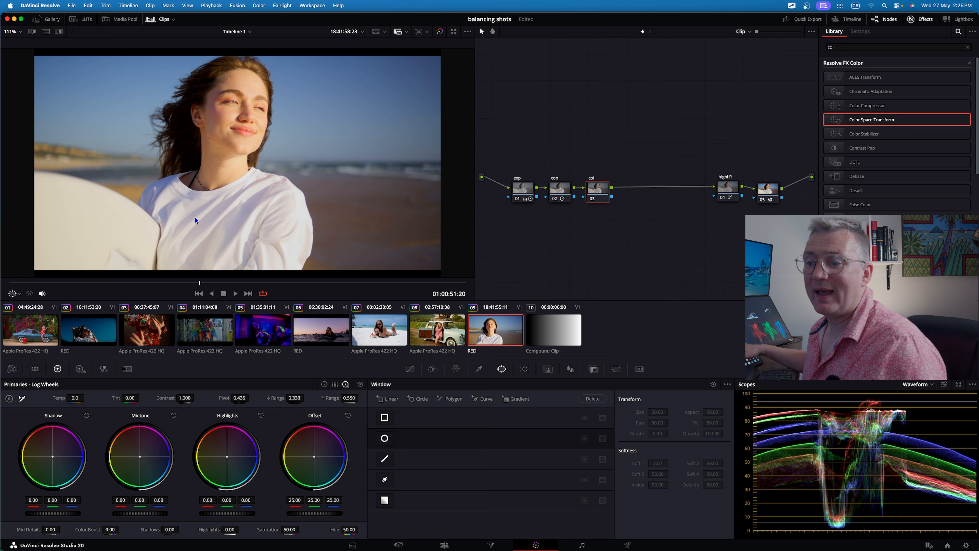
Switch the primaries to Color Wheels and nudge the Lift, Gain and Gamma wheel balance on the col node.
click(324, 384)
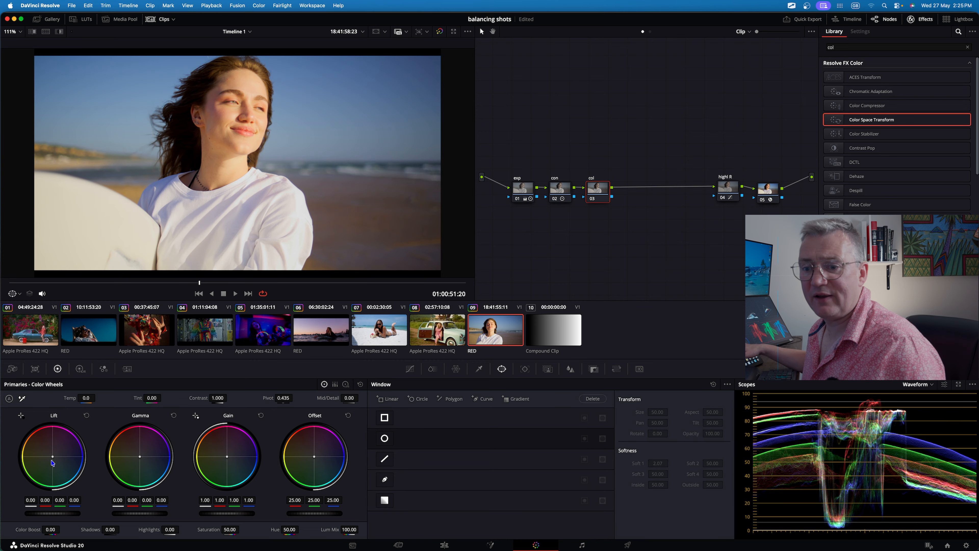
drag(53, 457, 53, 458)
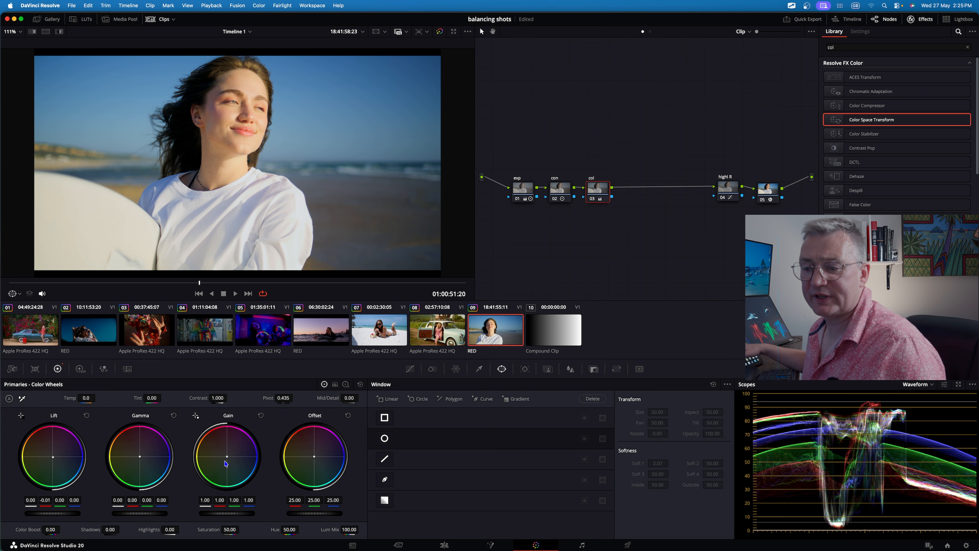
drag(227, 457, 226, 456)
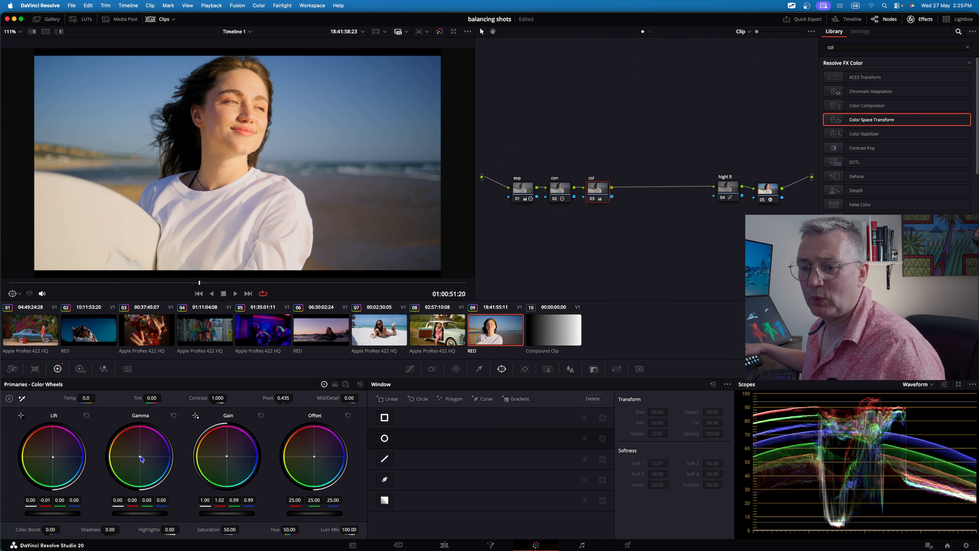
drag(140, 456, 141, 456)
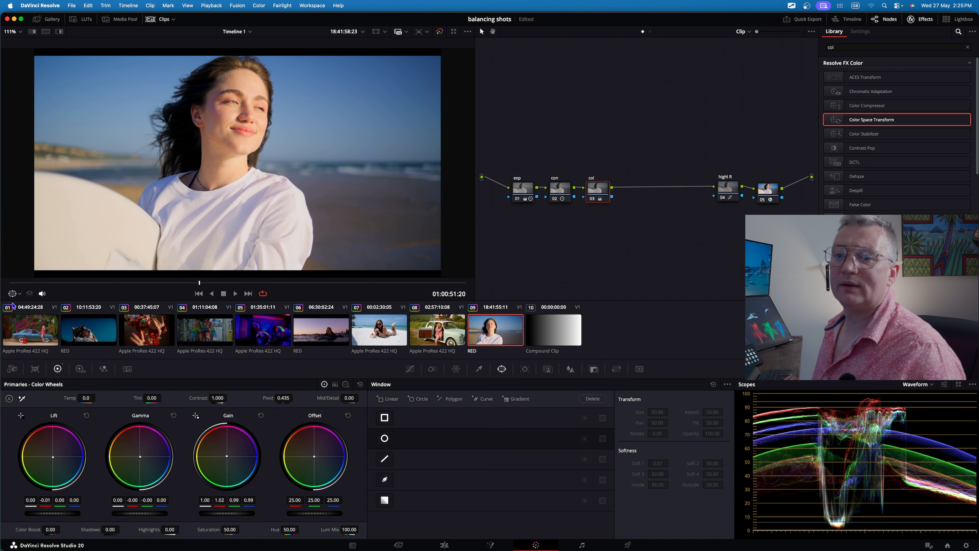
Play back the clip and toggle the grade off and on to compare the result.
click(12, 283)
key(space)
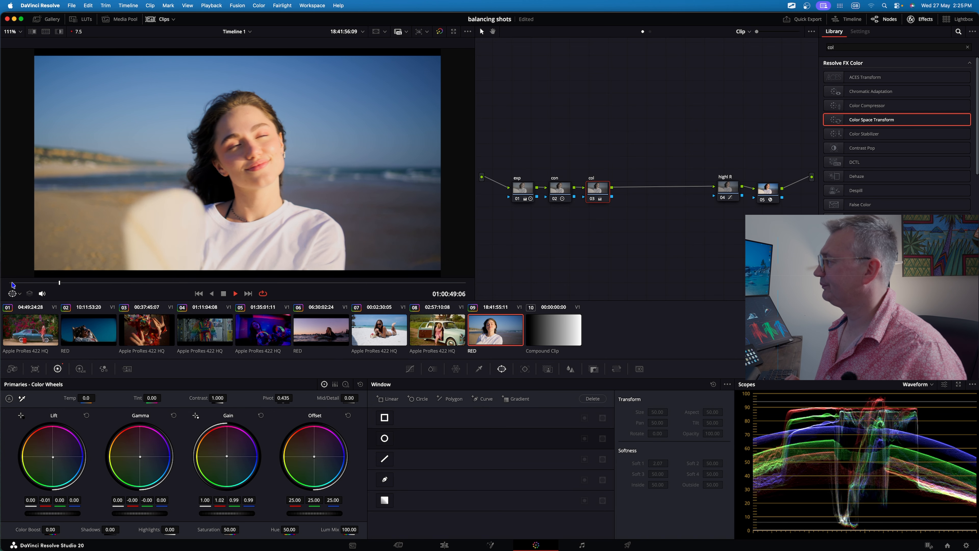
drag(737, 226, 505, 164)
key(super+d)
key(super+d)
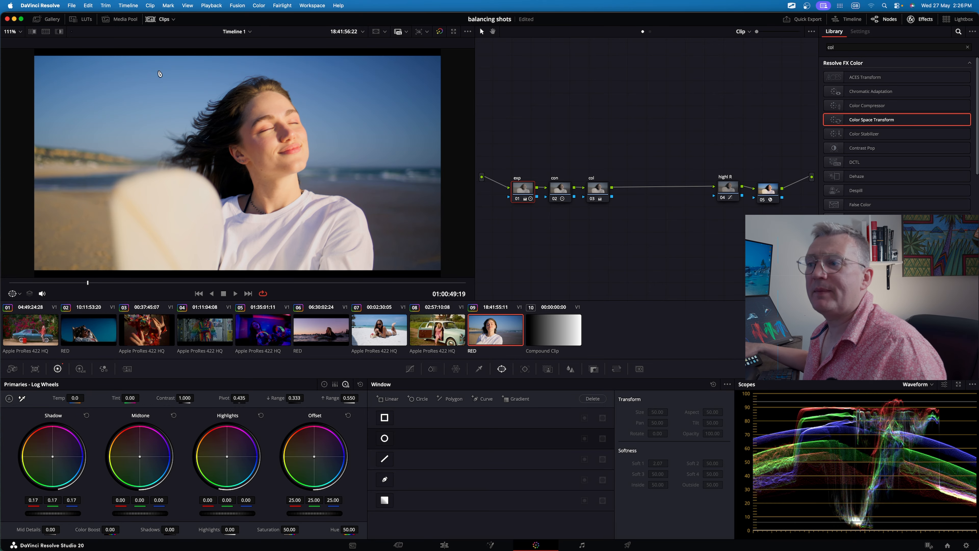
click(264, 338)
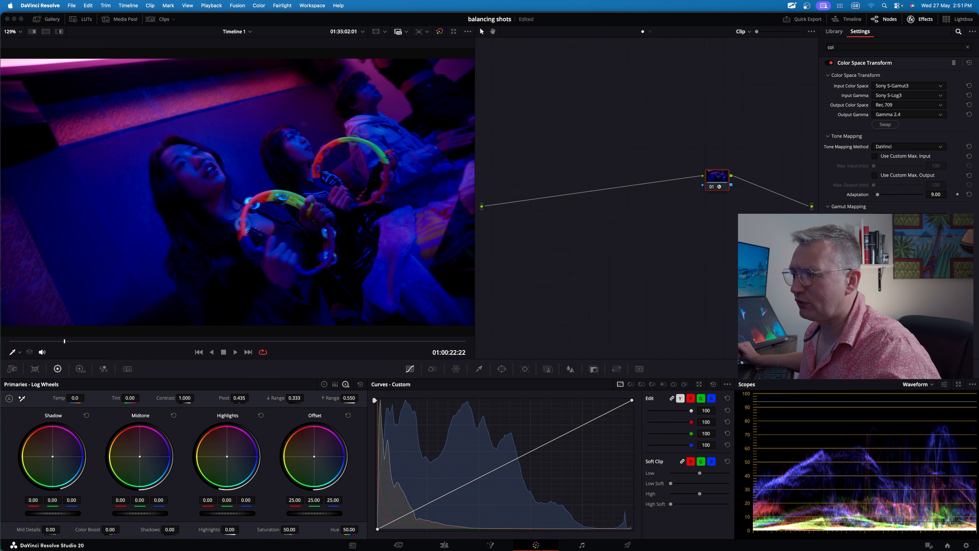
Switch the scope to Vectorscope and back to Waveform to inspect the party shot.
click(913, 387)
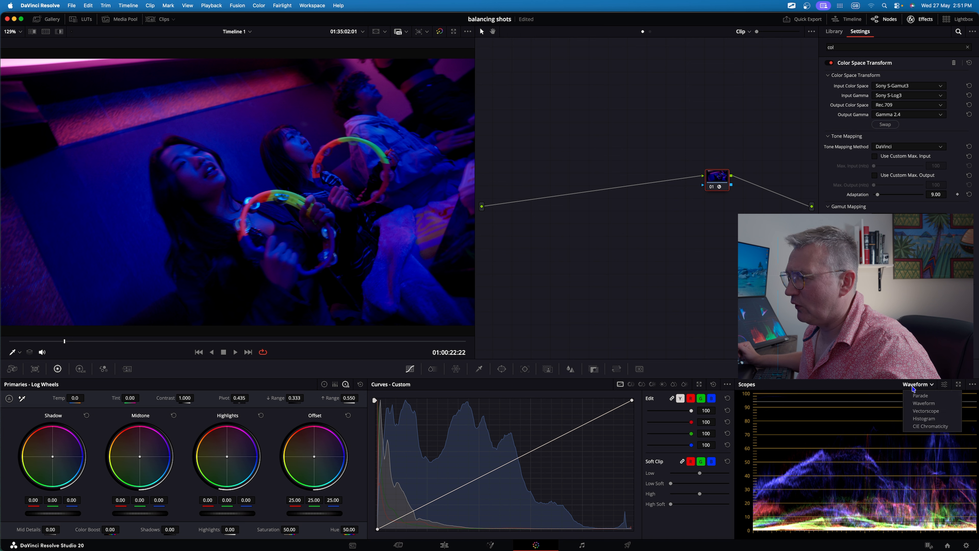
click(925, 411)
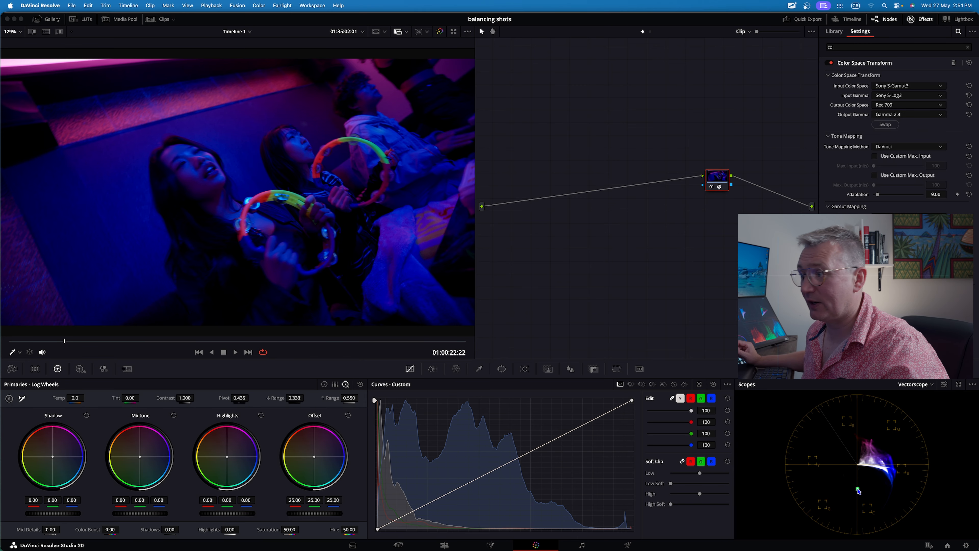
key(Escape)
click(911, 384)
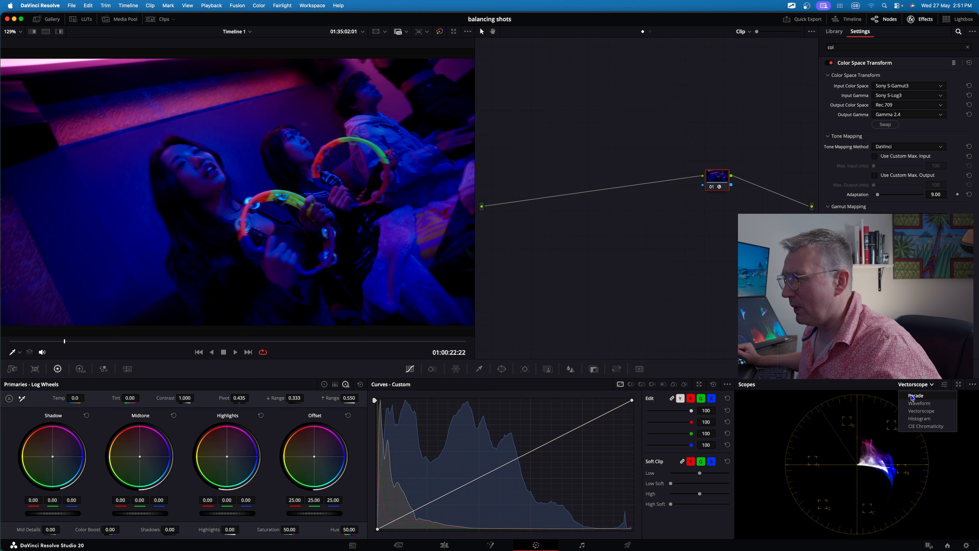
click(916, 404)
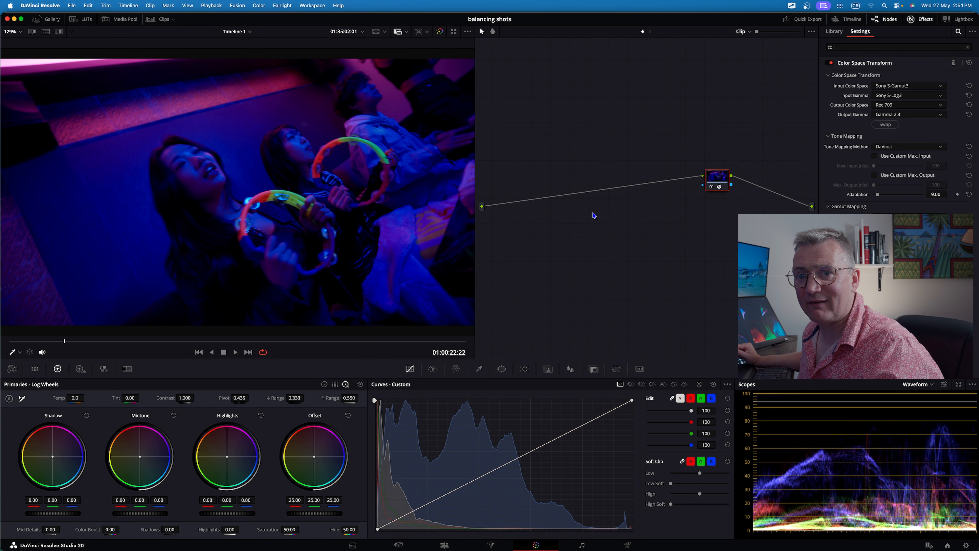
Add a new node ahead of the Color Space Transform node and move it to the start of the tree.
right_click(717, 182)
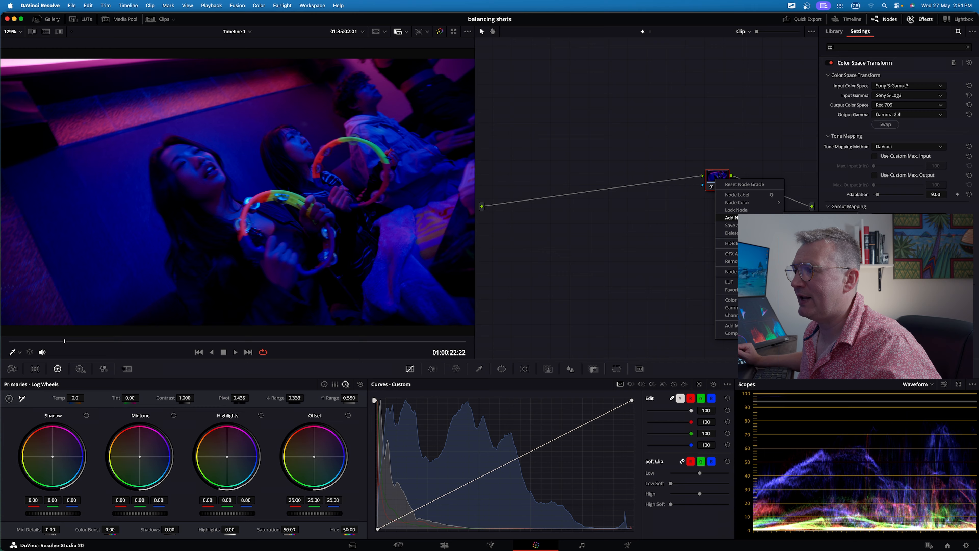
click(811, 225)
drag(718, 207, 520, 180)
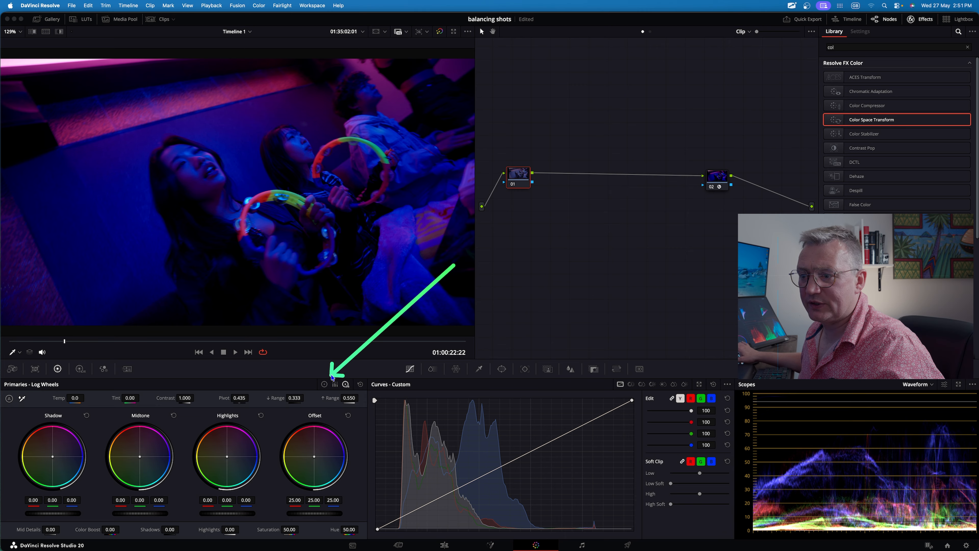
Switch to Color Wheels on the first node and raise the Lift master to 0.03 and Gain to 1.05.
click(324, 385)
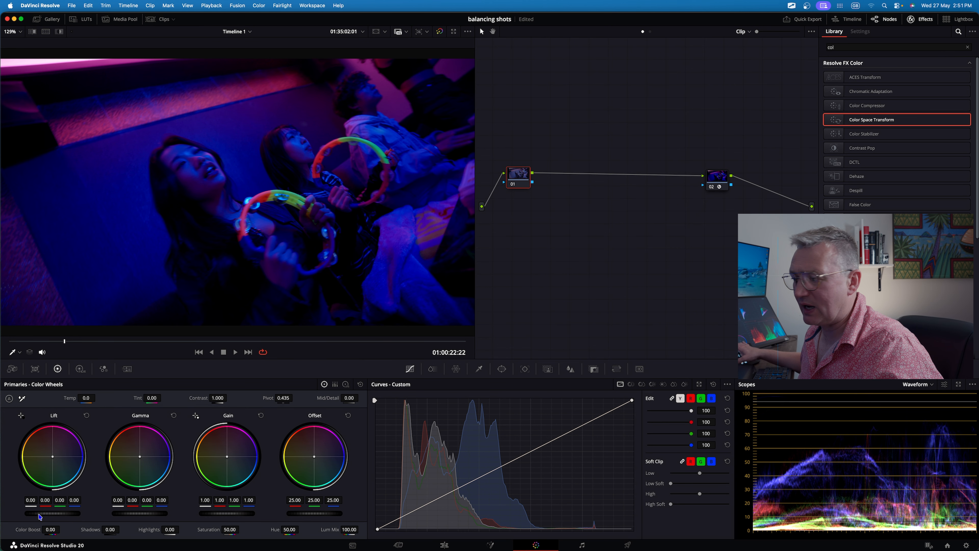
drag(53, 513, 62, 514)
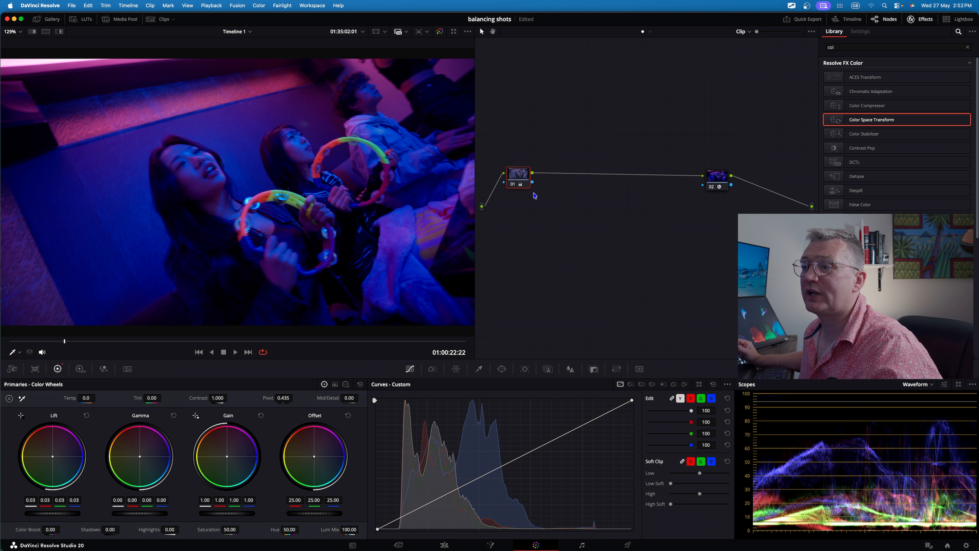
click(513, 185)
click(513, 185)
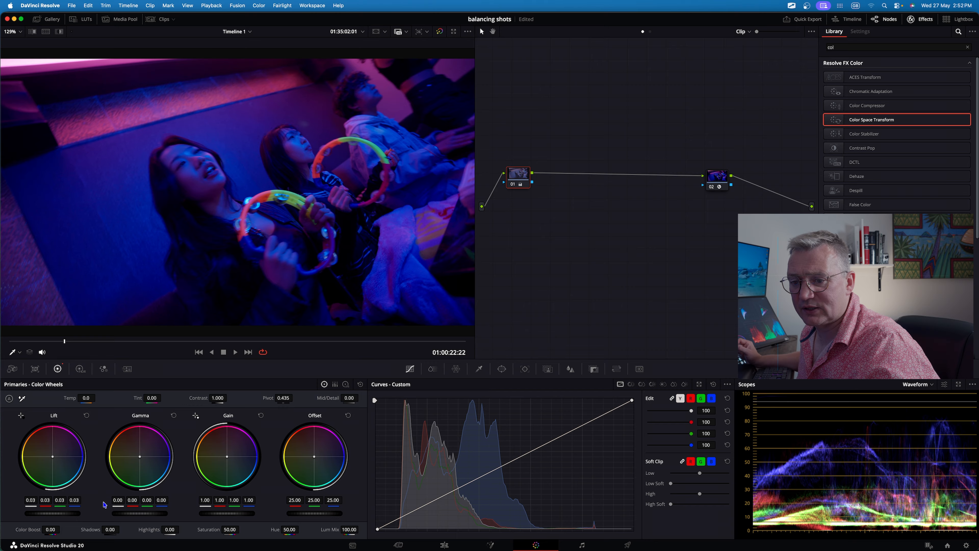
drag(68, 513, 64, 513)
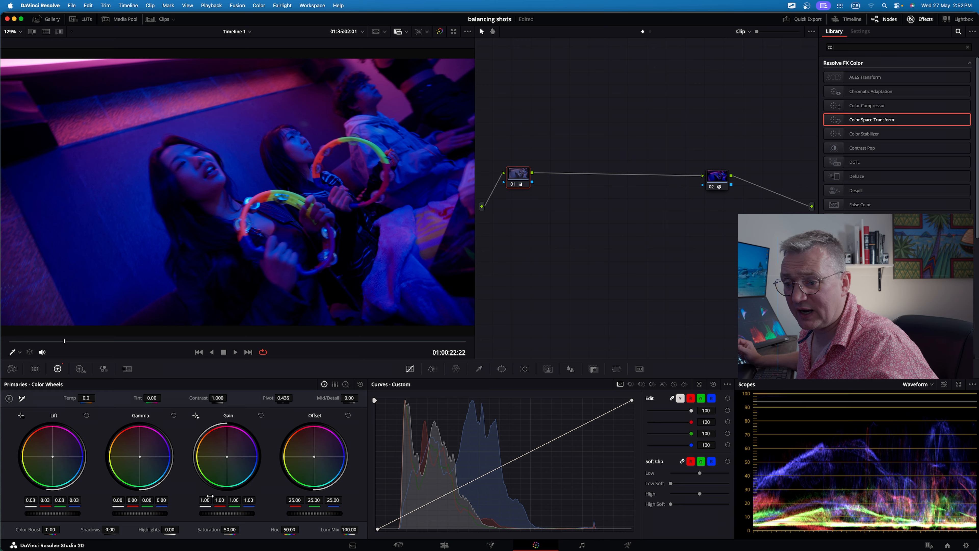
drag(218, 516, 229, 516)
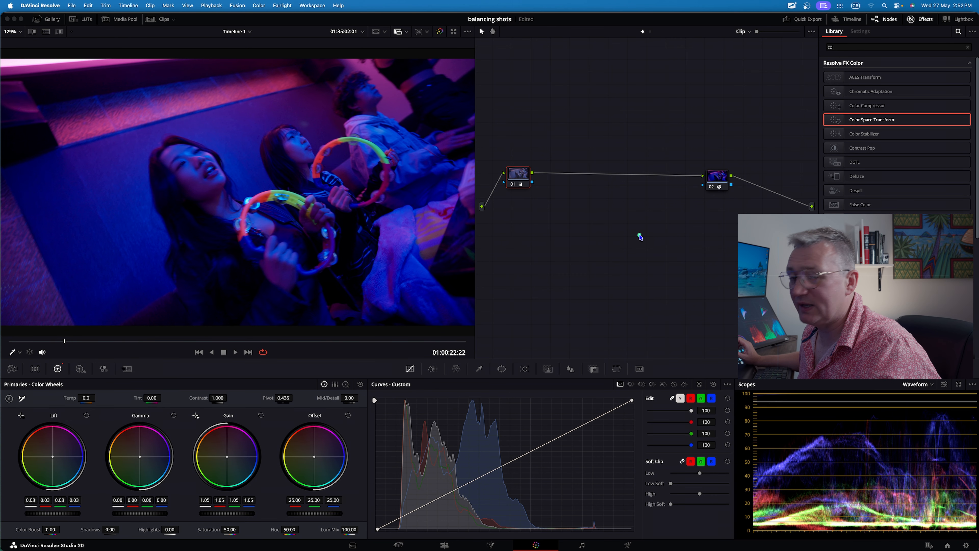
mouse_move(641, 237)
mouse_down()
mouse_move(809, 529)
mouse_move(836, 528)
mouse_up()
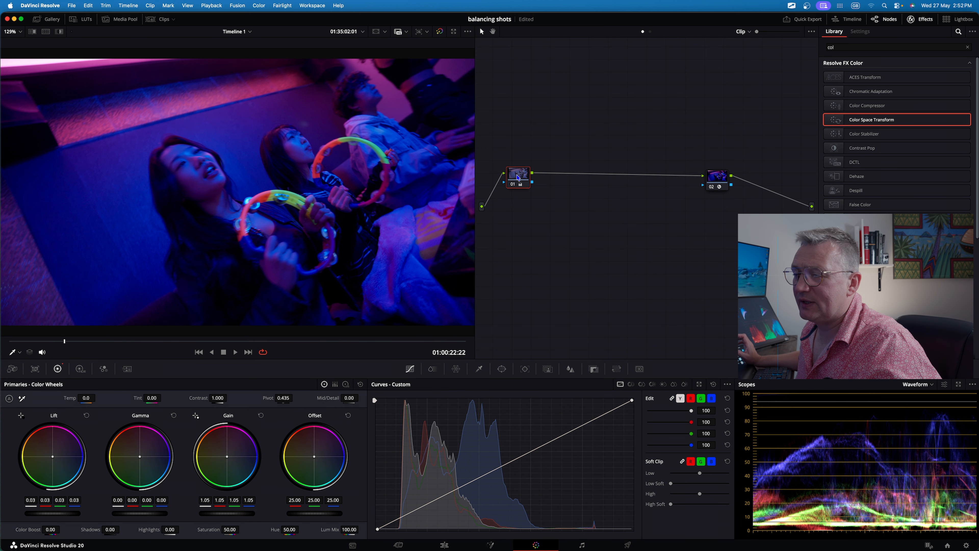
Add a serial node after the first node and switch its primaries to Log wheels.
right_click(517, 177)
mouse_move(555, 214)
click(603, 215)
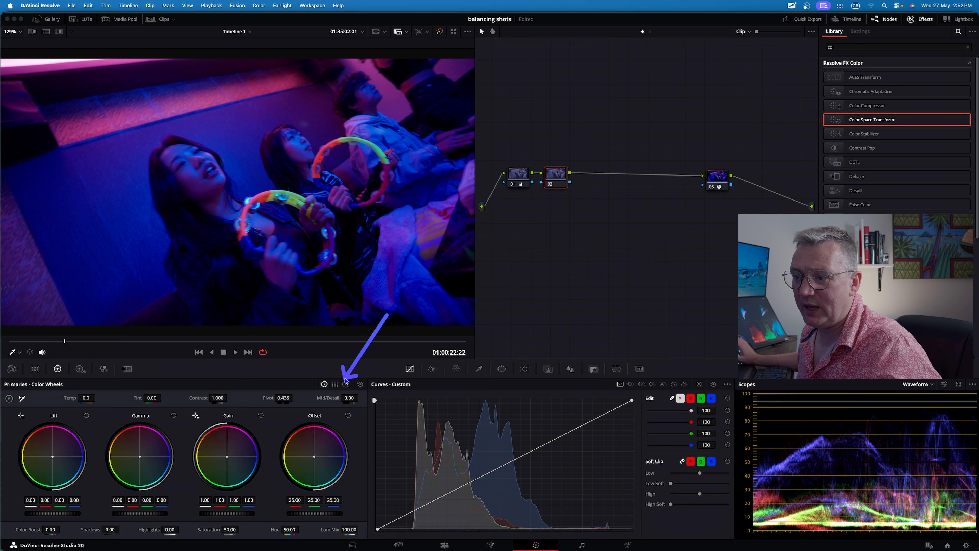
click(345, 385)
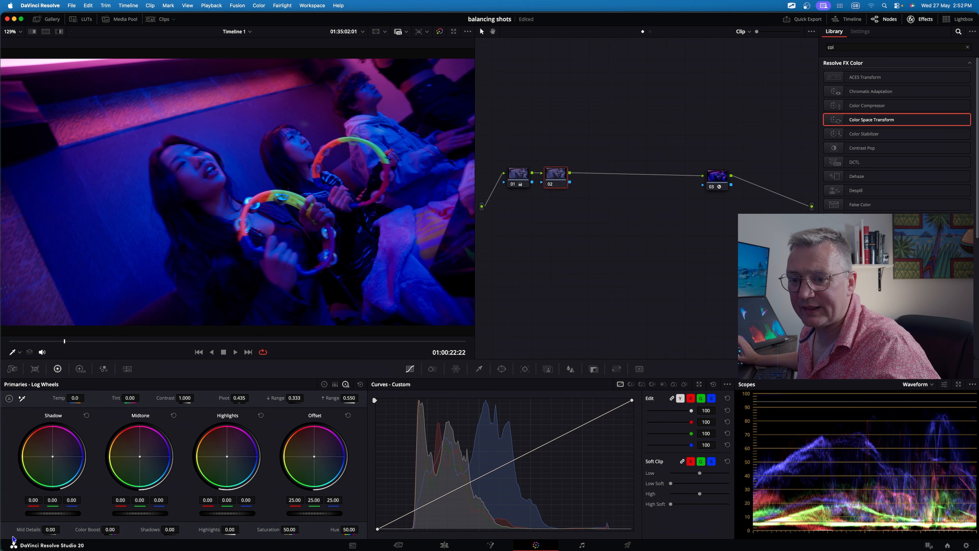
Try raising the Shadow wheel's red value, then reset the Shadow wheel.
drag(34, 500, 50, 499)
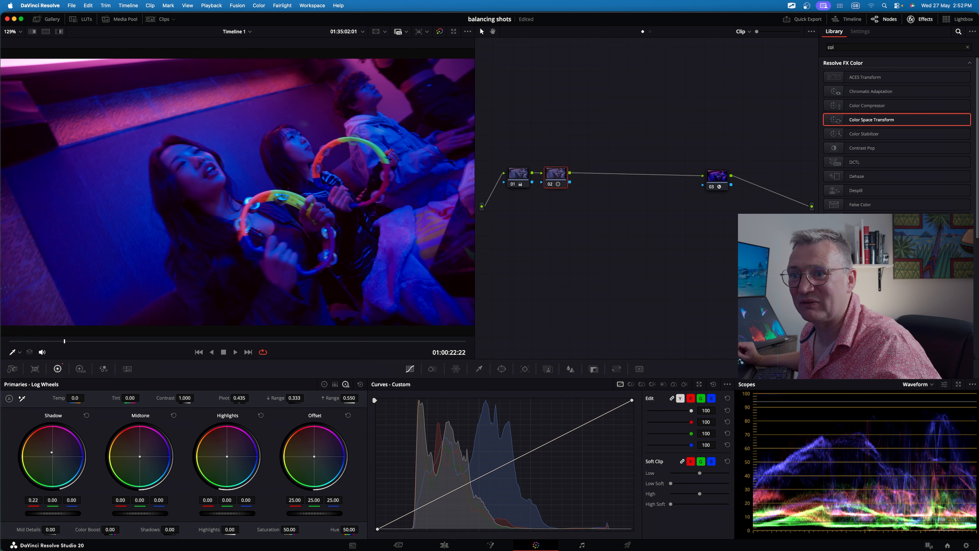
drag(34, 500, 33, 500)
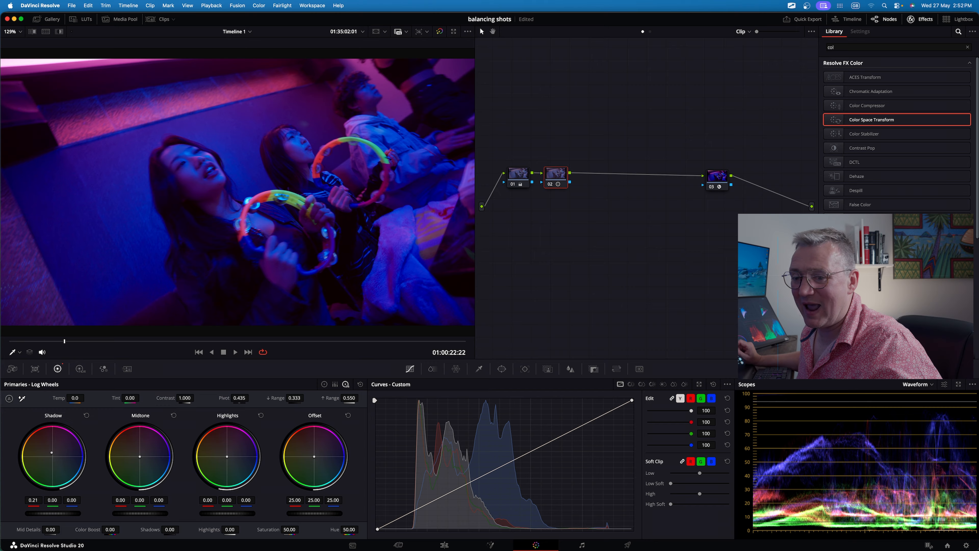
click(86, 416)
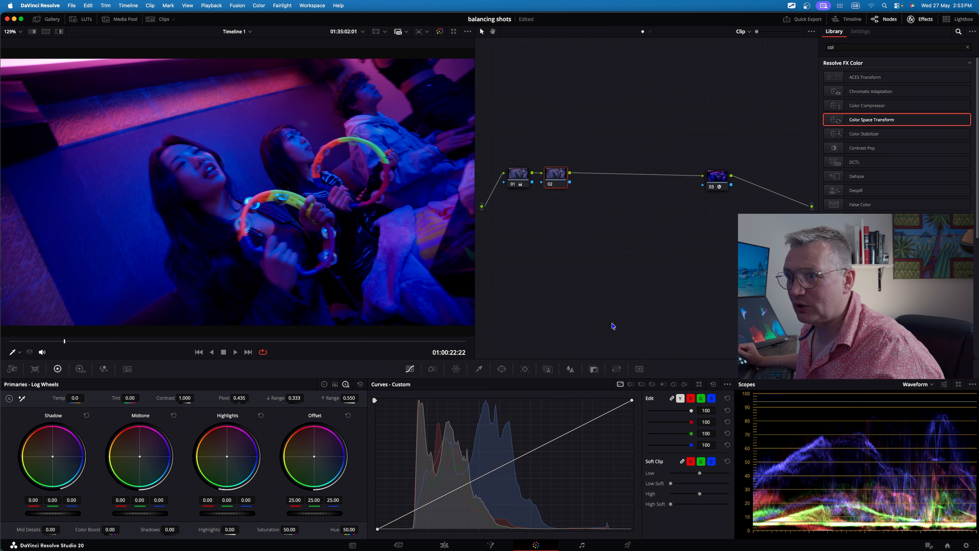
Switch the scope to Vectorscope and lower the second node's Saturation to 42.50.
click(913, 385)
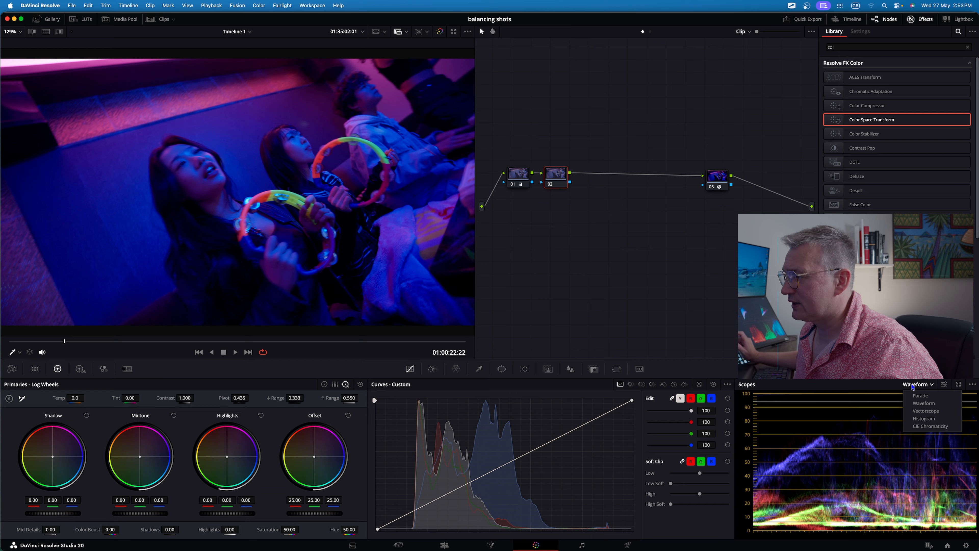
click(920, 411)
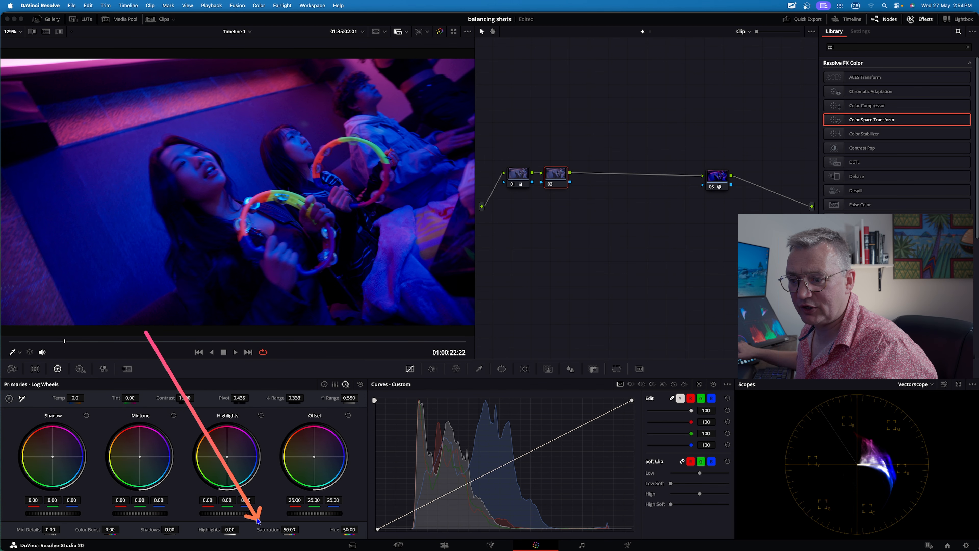
drag(289, 530, 262, 530)
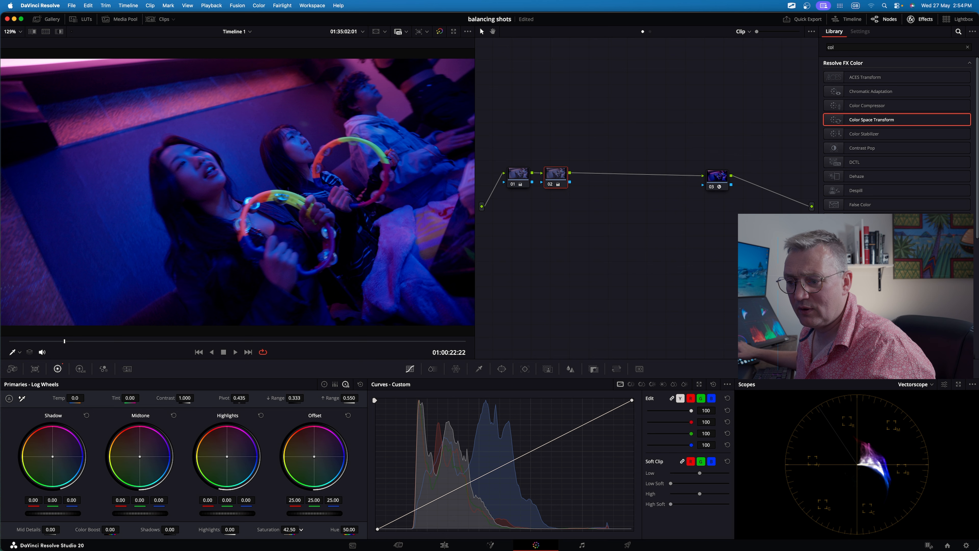
Add a parallel node alongside the second node.
click(551, 185)
click(551, 185)
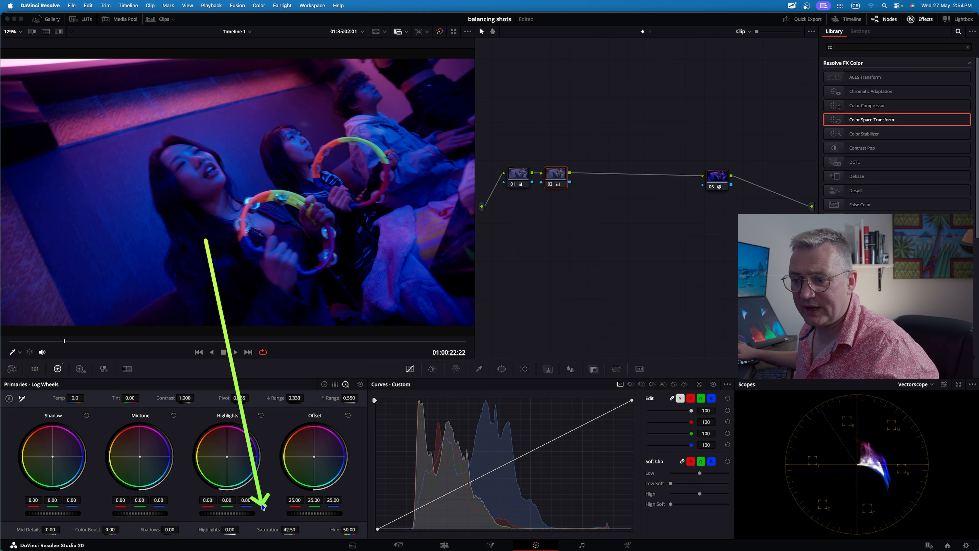
click(554, 257)
right_click(561, 175)
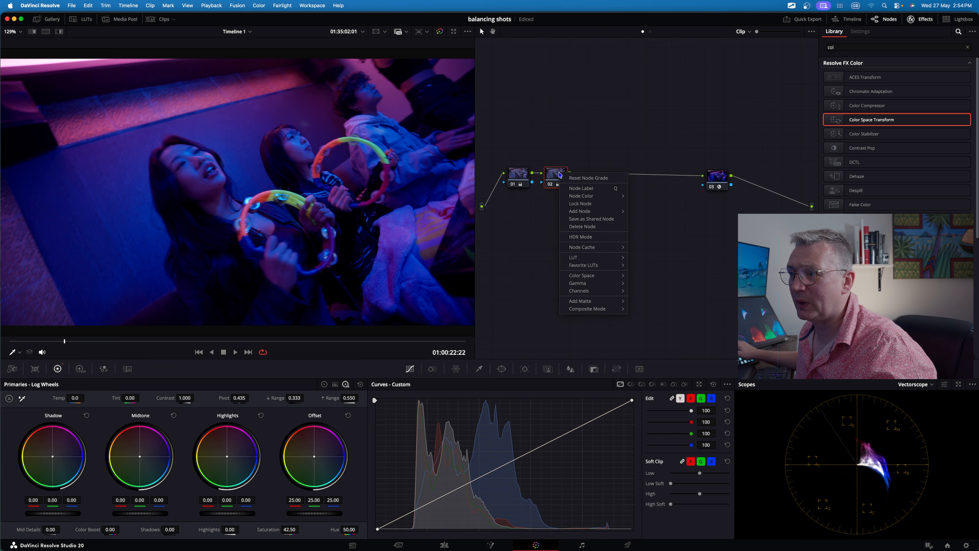
mouse_move(577, 214)
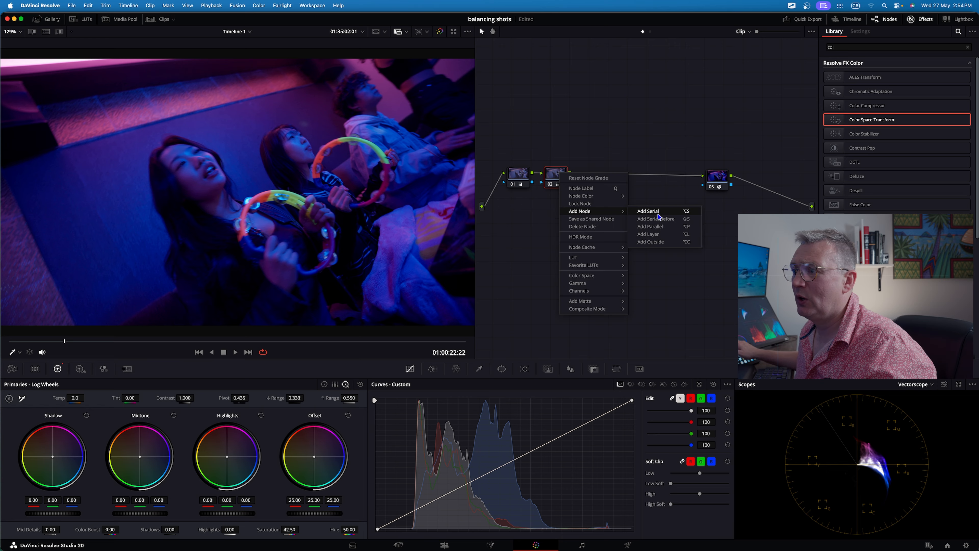
click(651, 227)
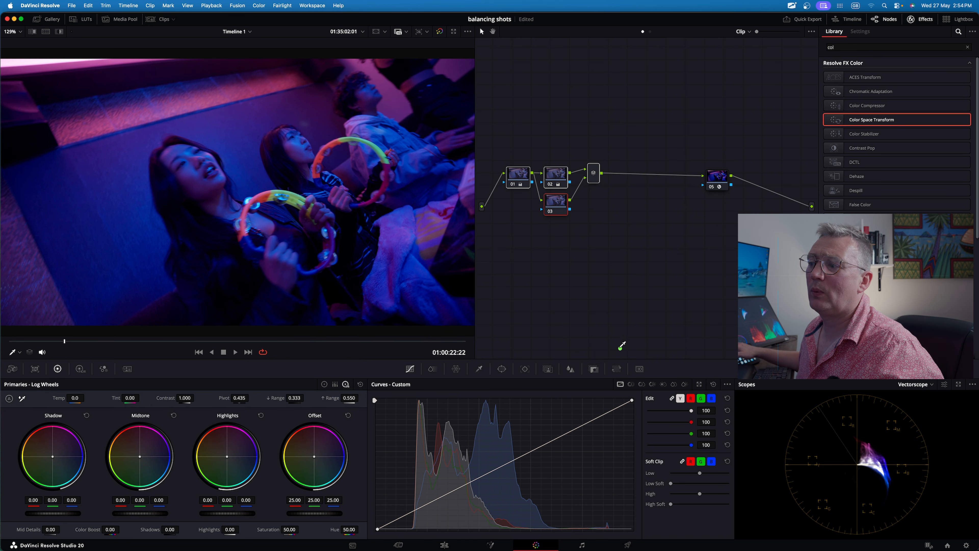
Apply the Six Vector - Cyan color preset to the parallel node.
click(259, 5)
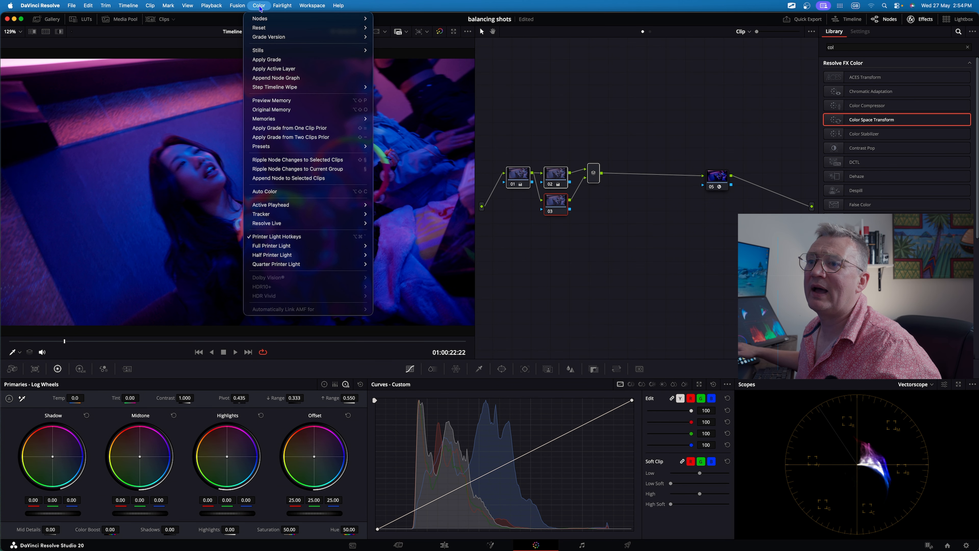
mouse_move(275, 147)
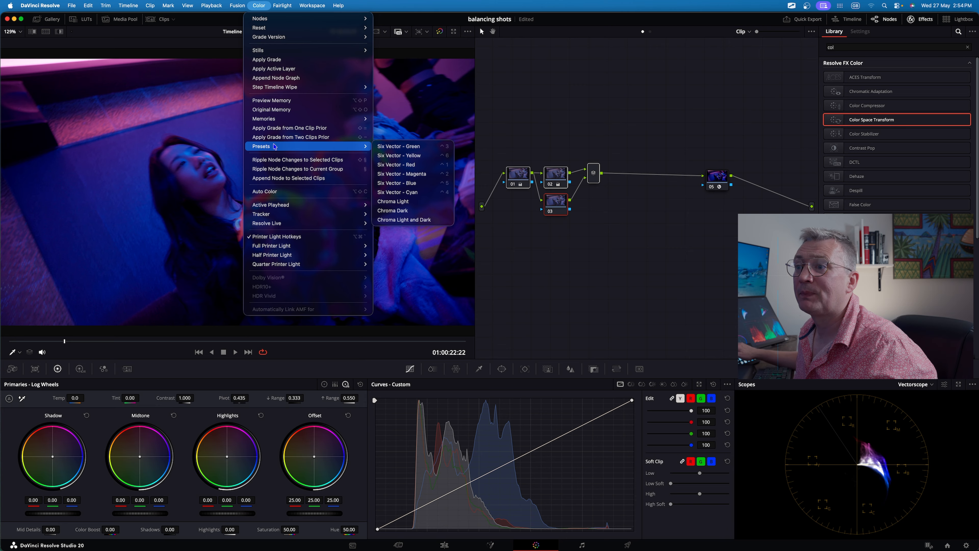
click(402, 192)
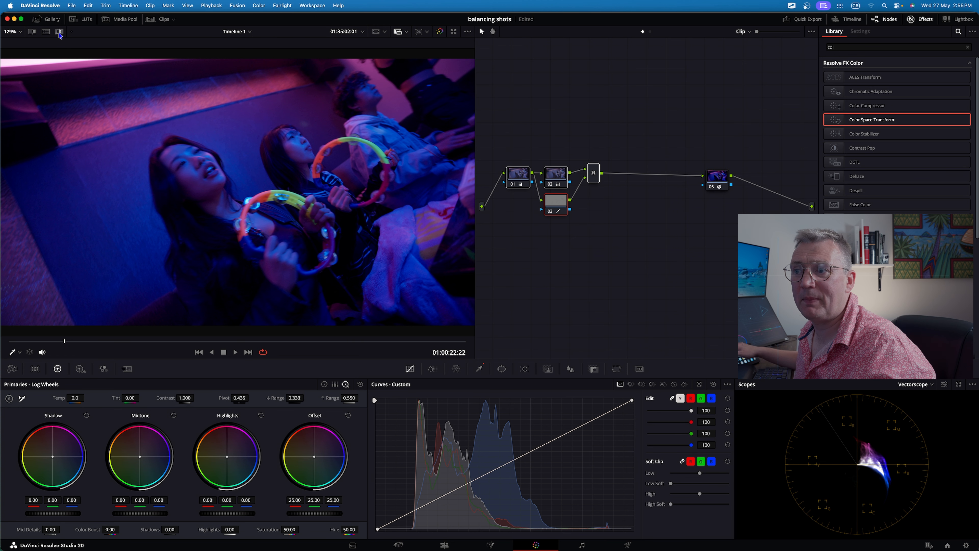
Zoom the viewer in to inspect the image detail, then return the viewer to fit.
click(59, 32)
scroll(307, 190, up, 5)
scroll(307, 190, down, 2)
scroll(307, 190, up, 2)
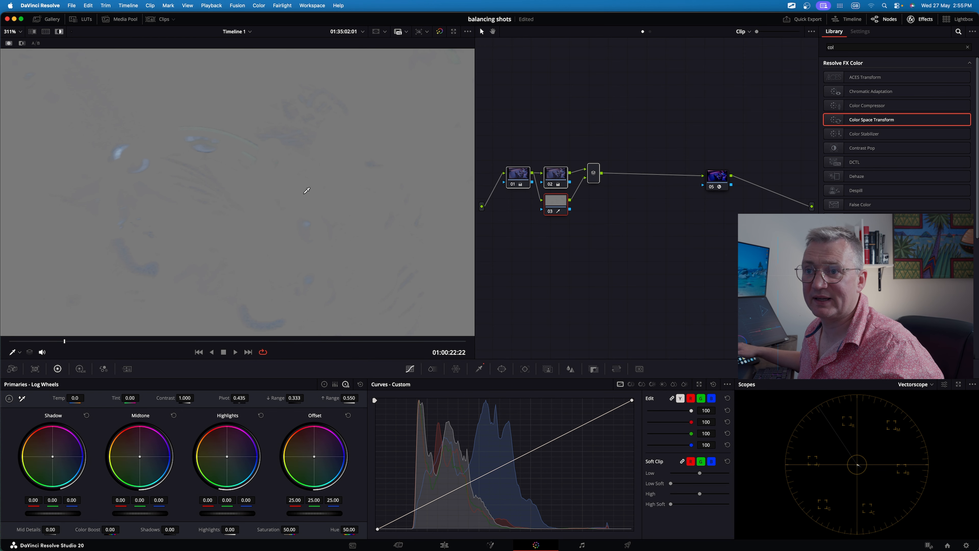
click(59, 32)
click(8, 33)
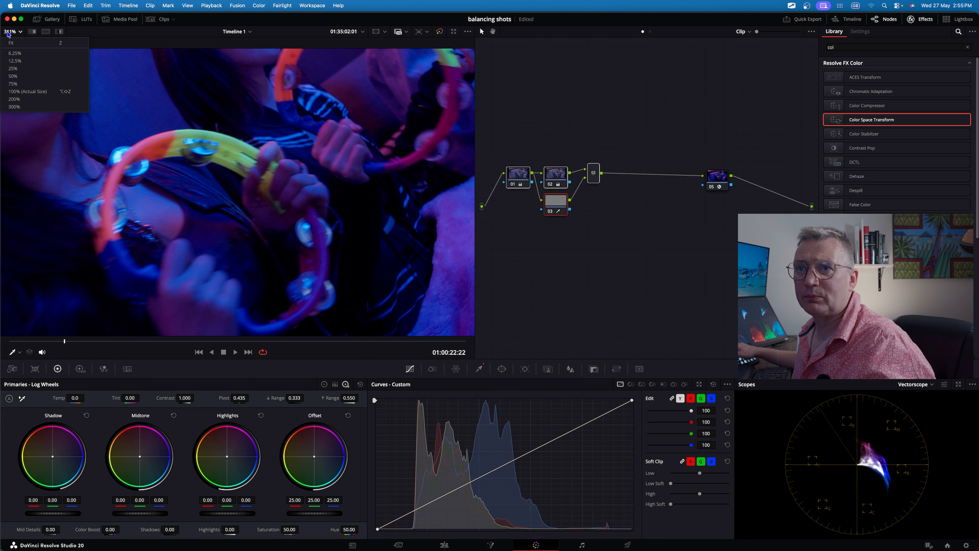
click(13, 44)
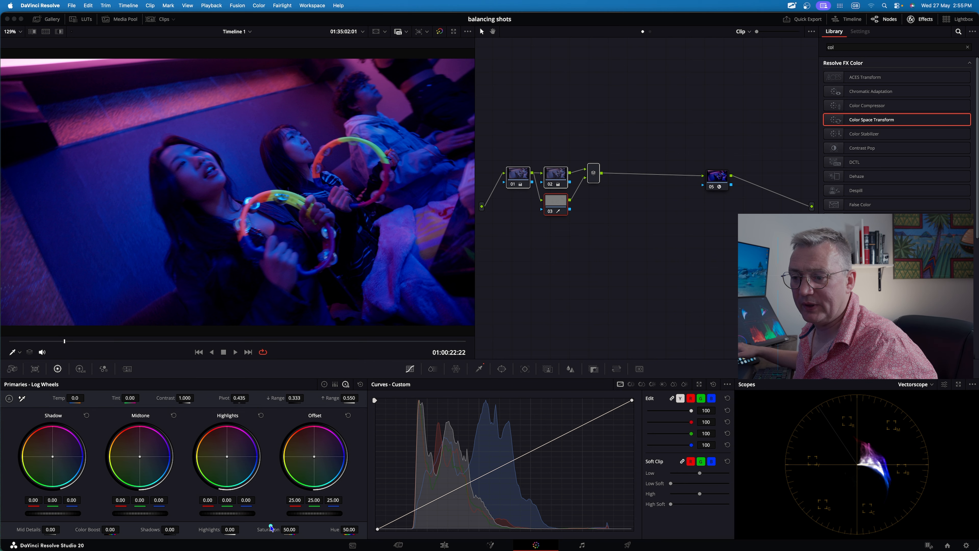
Lower the parallel node's Saturation to 21.70.
drag(301, 529, 290, 530)
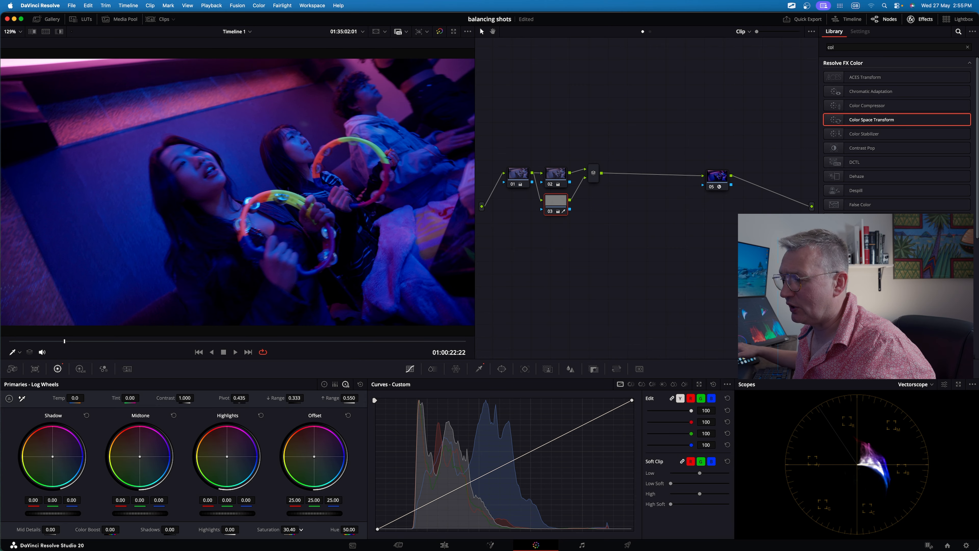
drag(301, 530, 300, 529)
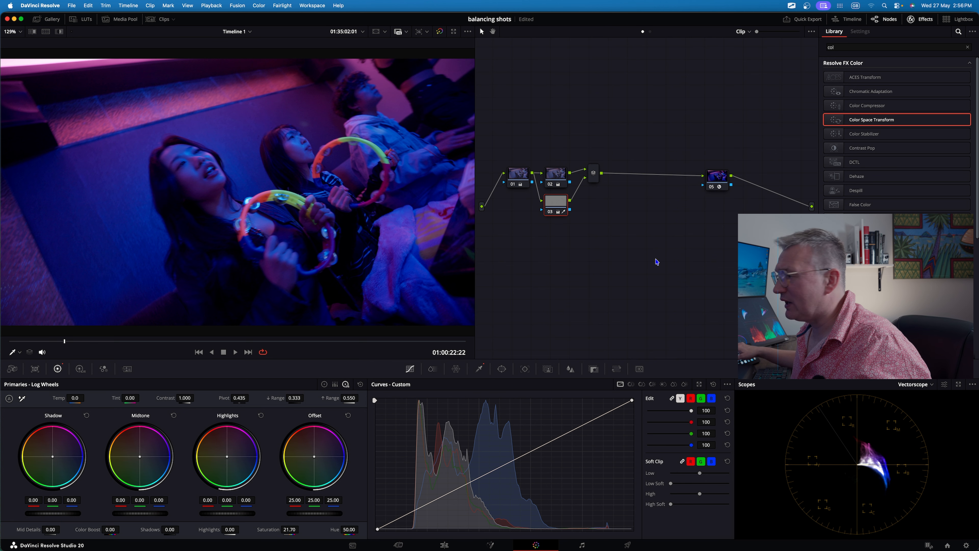
Switch the scope display to Waveform.
click(906, 385)
click(919, 404)
mouse_move(697, 304)
mouse_down()
mouse_move(798, 513)
mouse_move(906, 527)
mouse_up()
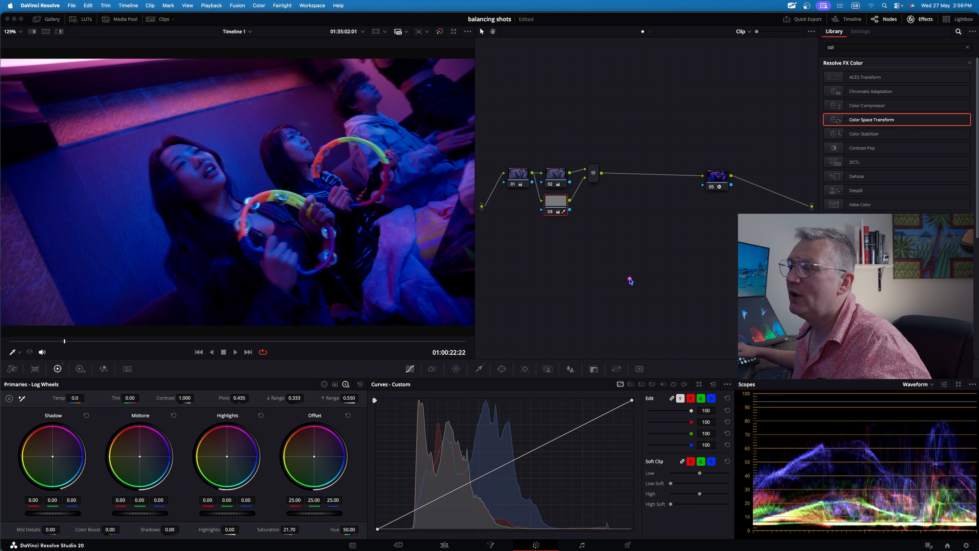
Add a serial node after the parallel mixer node.
right_click(594, 173)
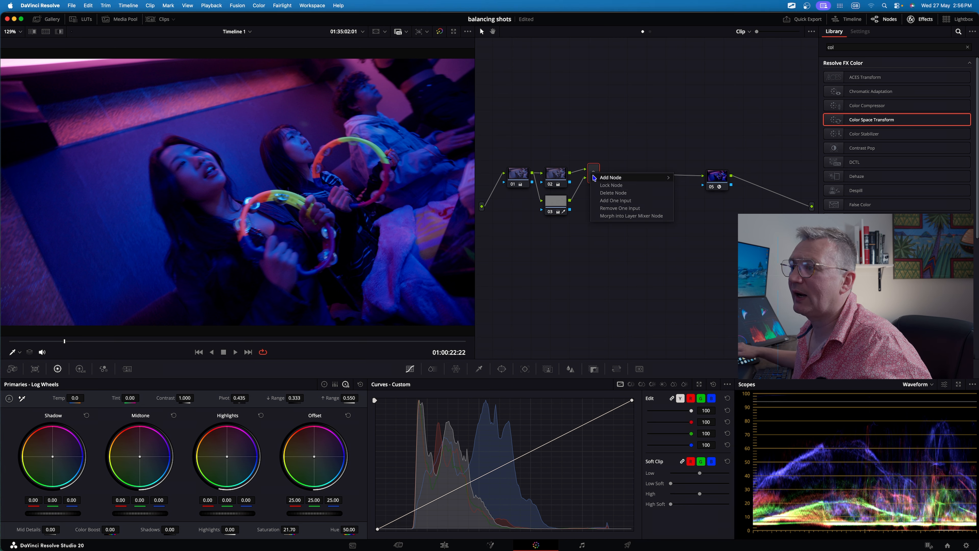
mouse_move(663, 178)
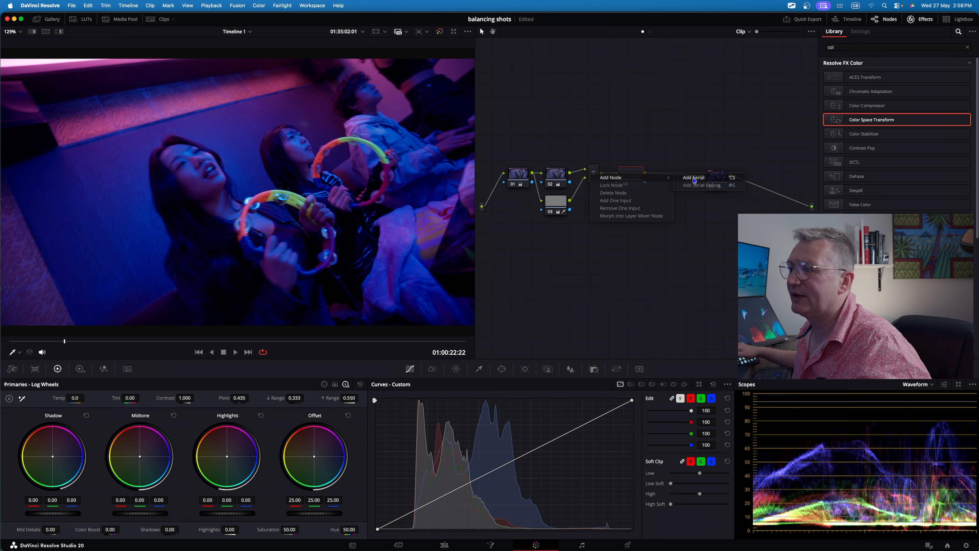
click(694, 179)
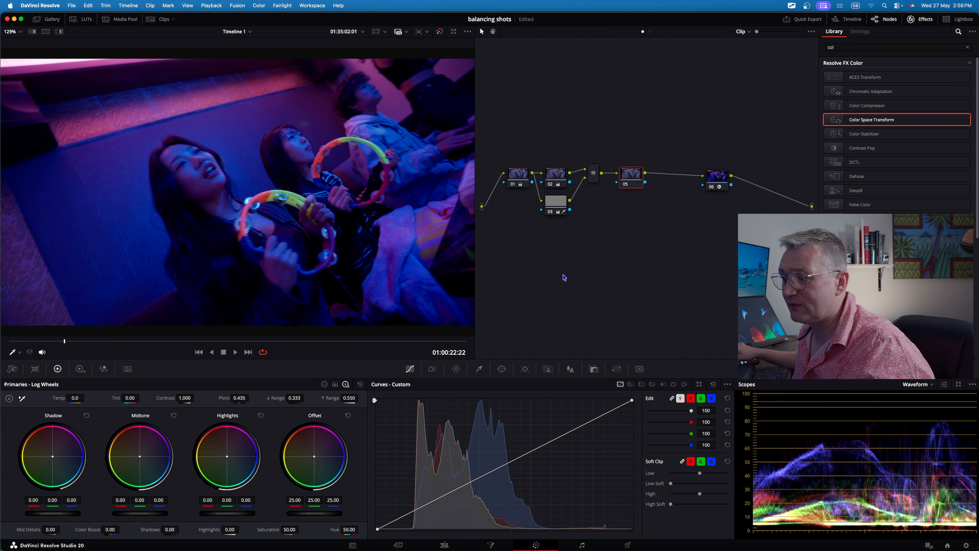
Try adding a shadow point on the red curve of the new node, then reset the curves.
click(691, 398)
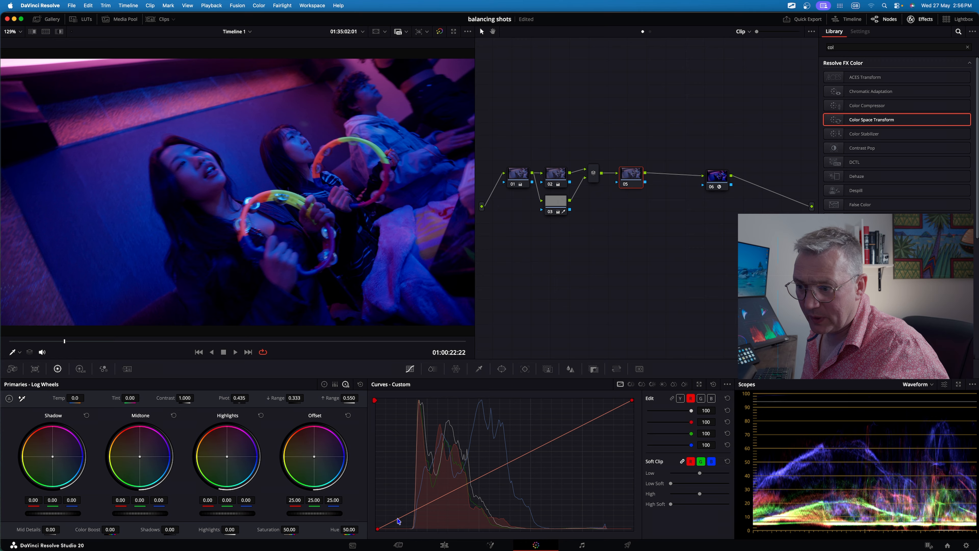
click(398, 522)
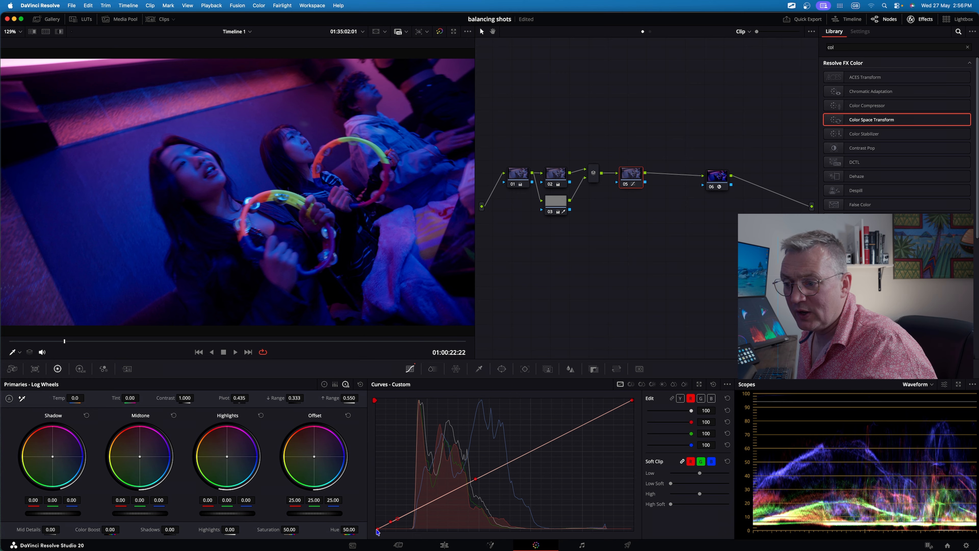
mouse_move(378, 532)
mouse_down()
mouse_move(377, 506)
mouse_move(378, 537)
mouse_up()
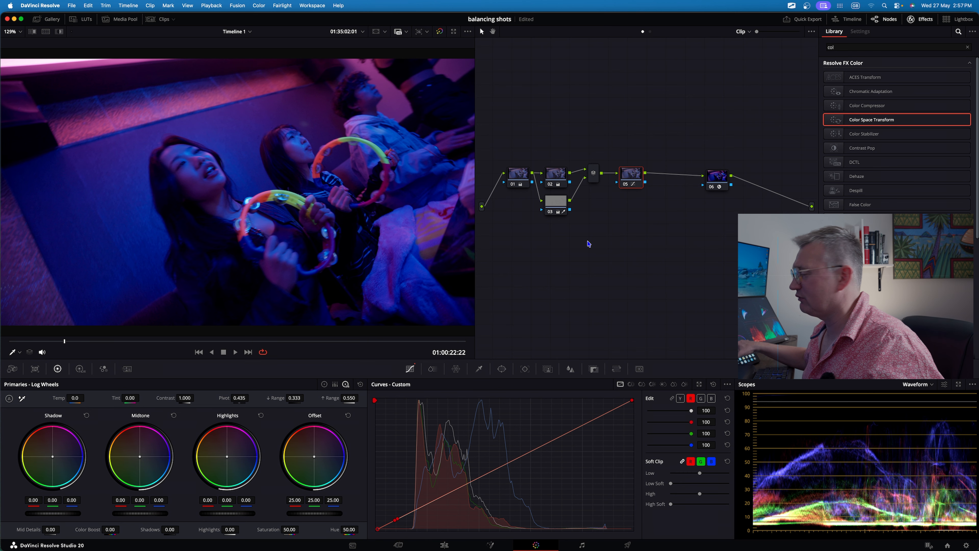
drag(583, 238, 694, 365)
click(713, 384)
click(713, 385)
click(672, 398)
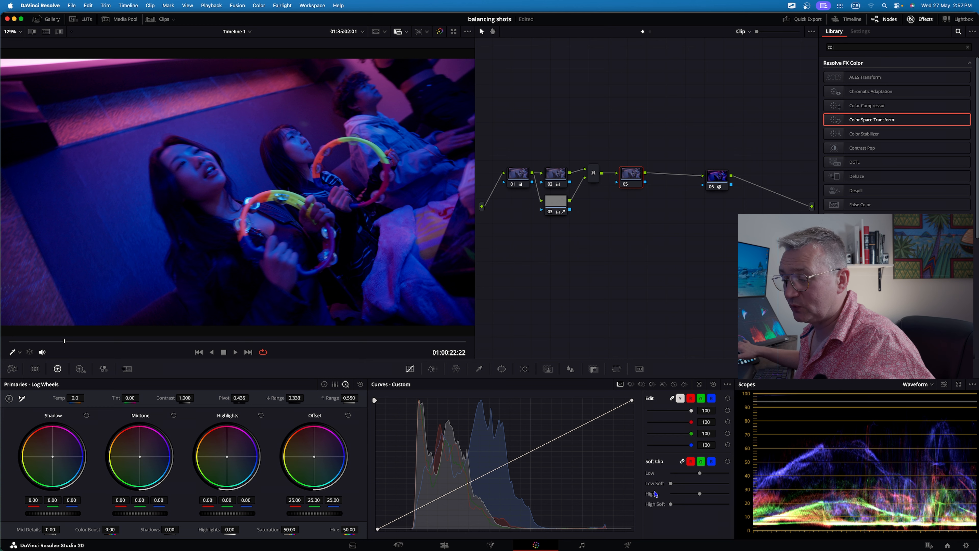
Try raising the Low Soft clip on the new node, then reset the soft clip.
key(ctrl+a)
drag(556, 455, 645, 480)
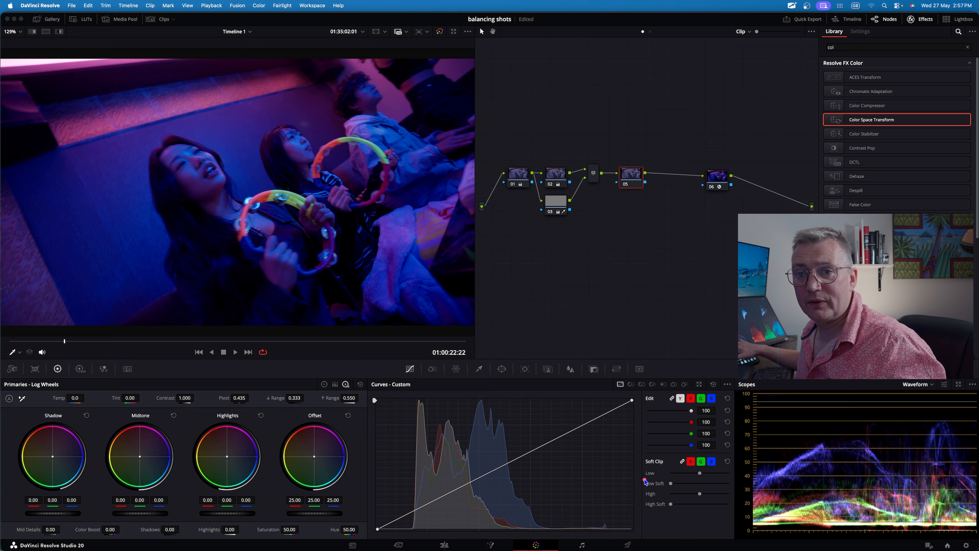
drag(671, 483, 730, 487)
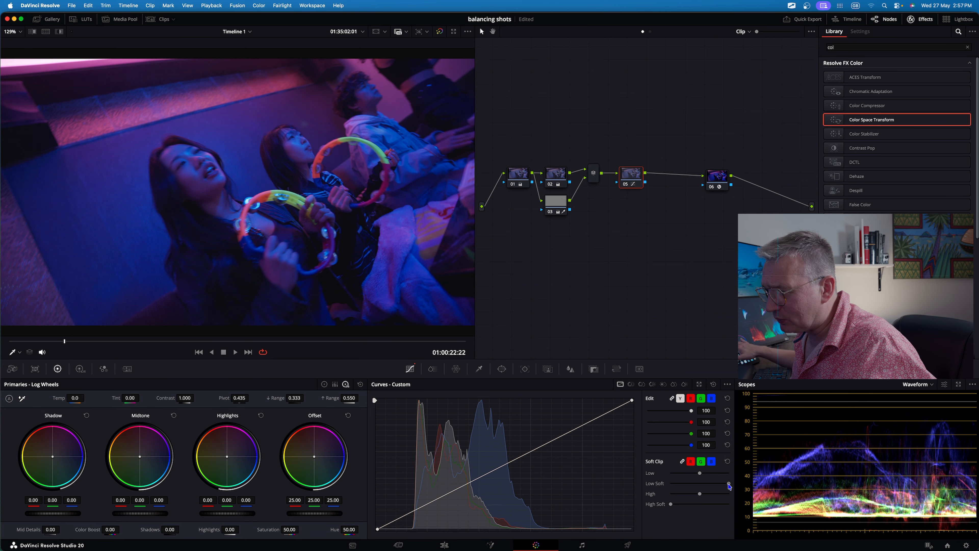
key(ctrl+a)
mouse_move(773, 363)
mouse_down()
mouse_move(855, 511)
mouse_move(900, 532)
mouse_move(831, 518)
mouse_up()
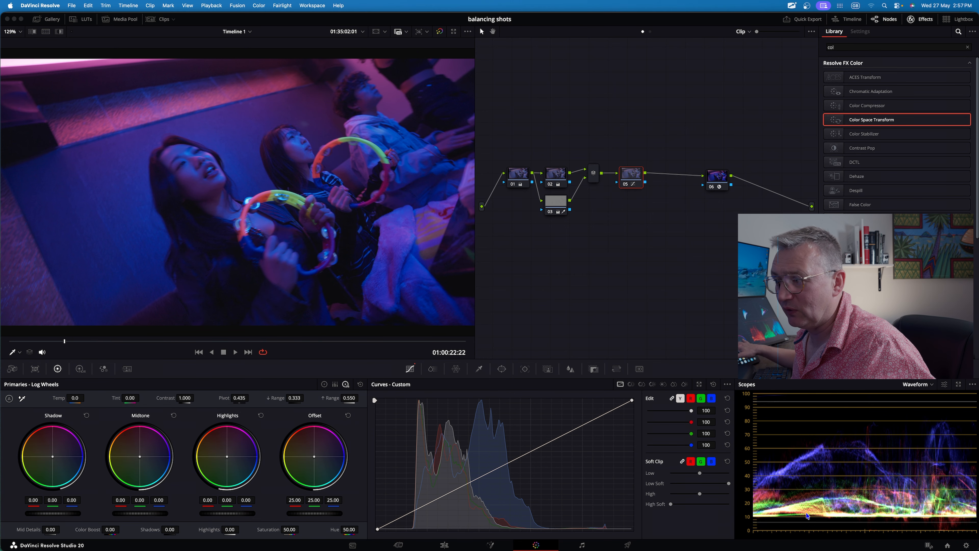
drag(646, 299, 362, 216)
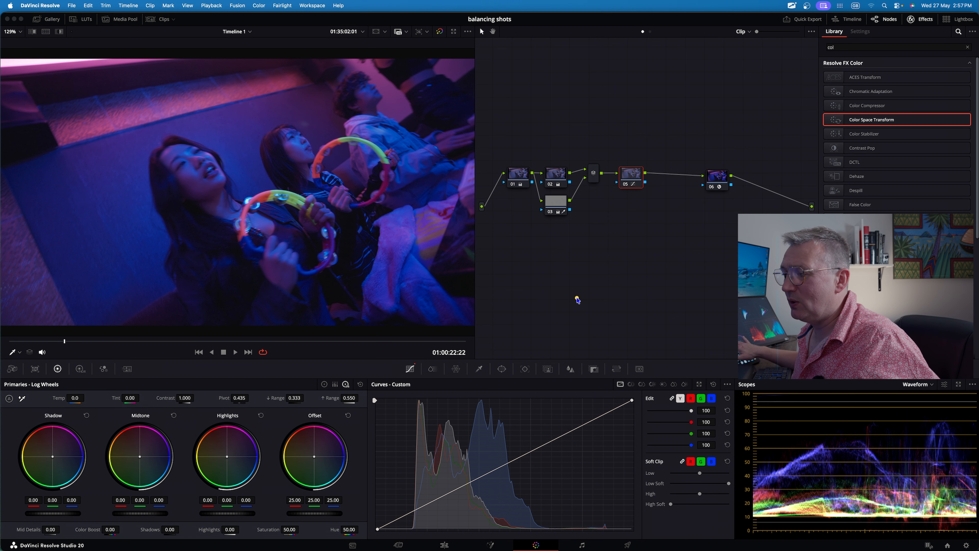
click(728, 461)
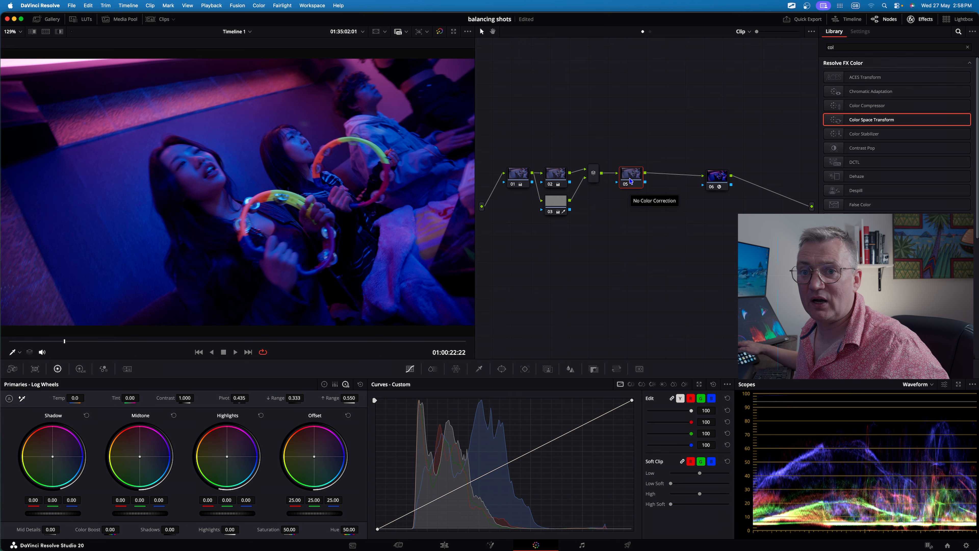
Move the new node after the Color Space Transform node and apply the DCTL effect to it.
drag(631, 181, 767, 193)
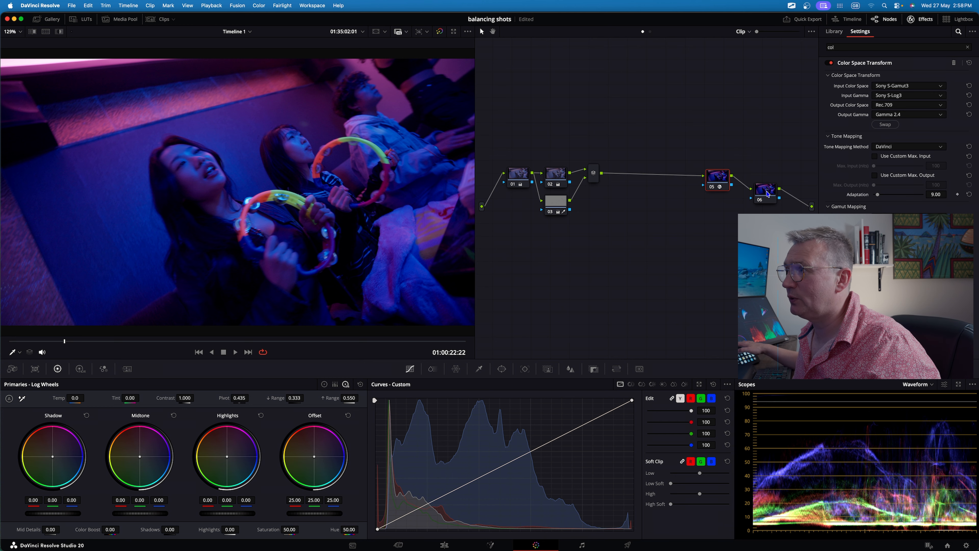
click(767, 193)
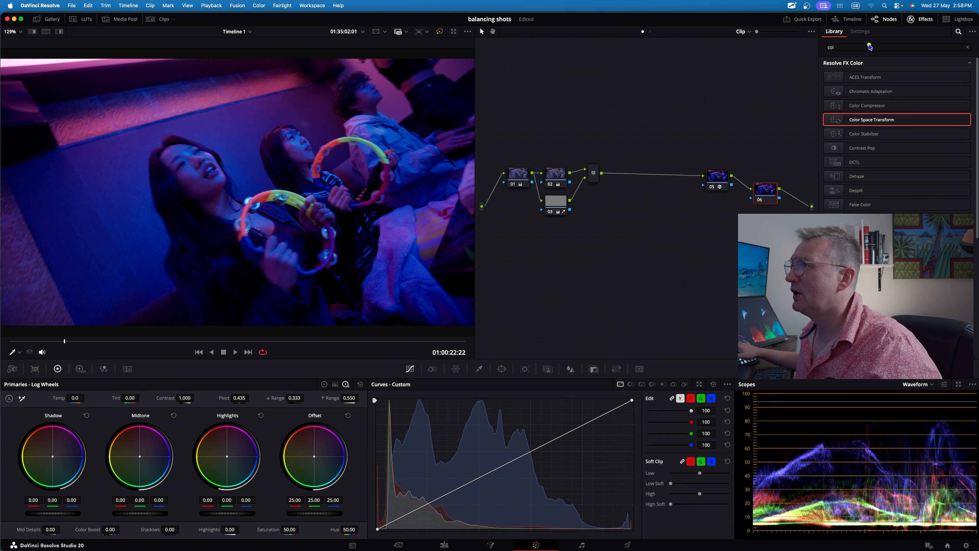
click(870, 46)
key(BackSpace)
key(BackSpace)
key(BackSpace)
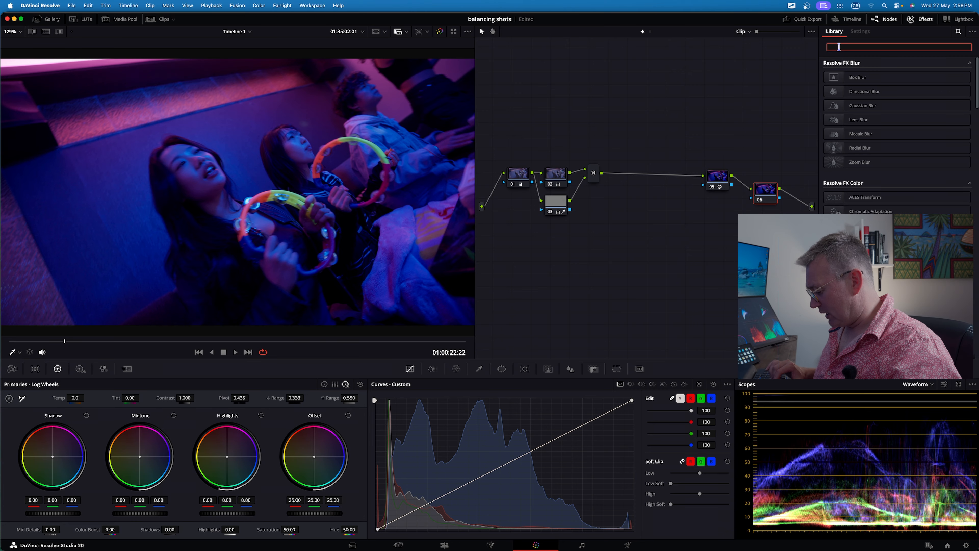
text(dctl)
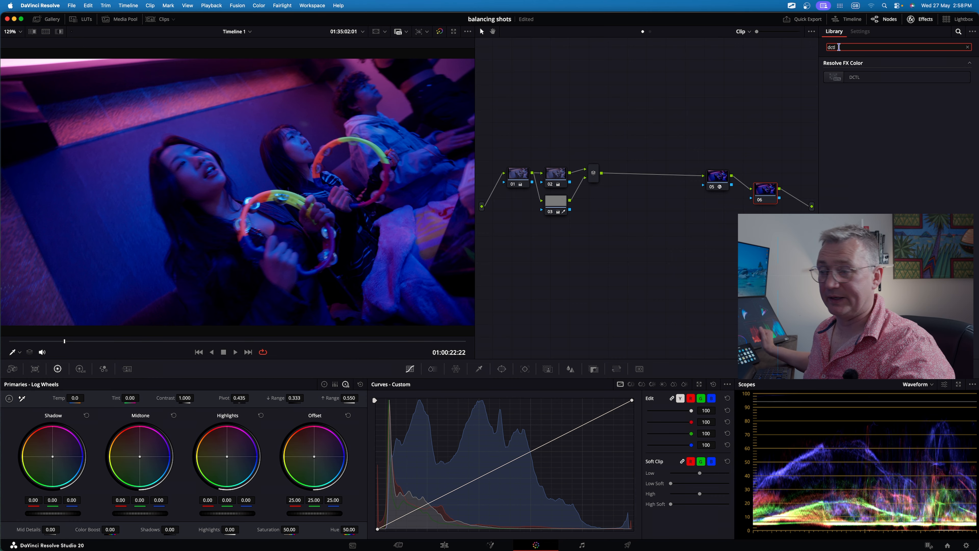
drag(888, 80, 765, 194)
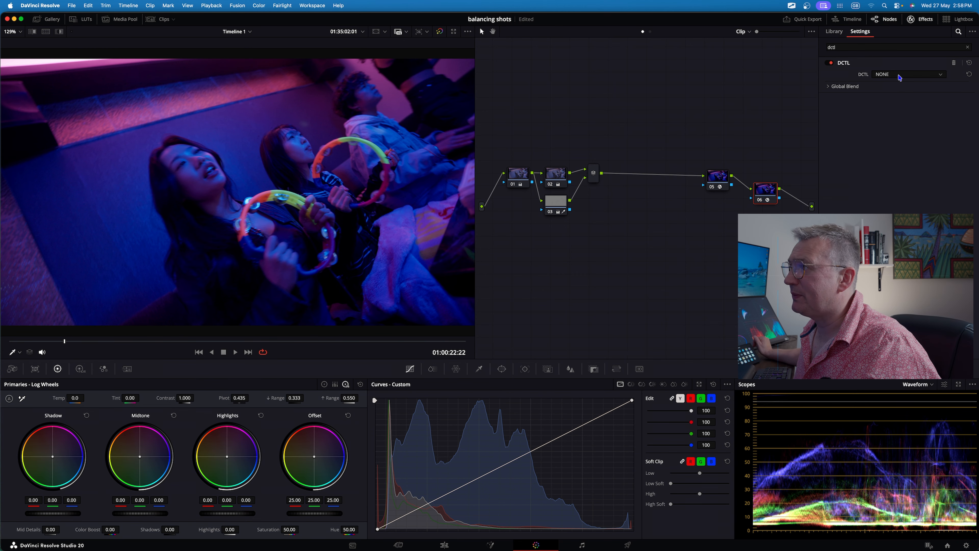
Select the CGTs_Clamp DCTL and set its Shadow Floor to 0.030.
click(899, 76)
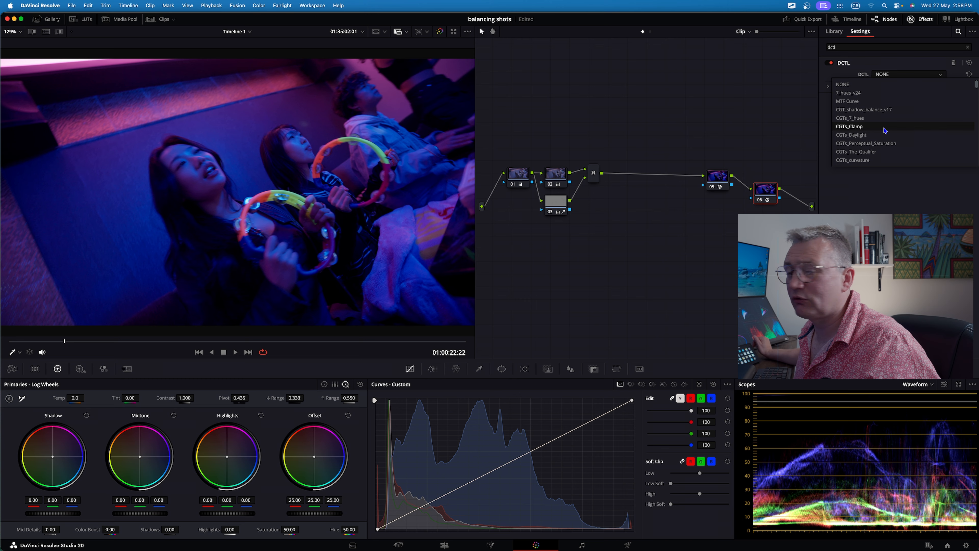
click(885, 127)
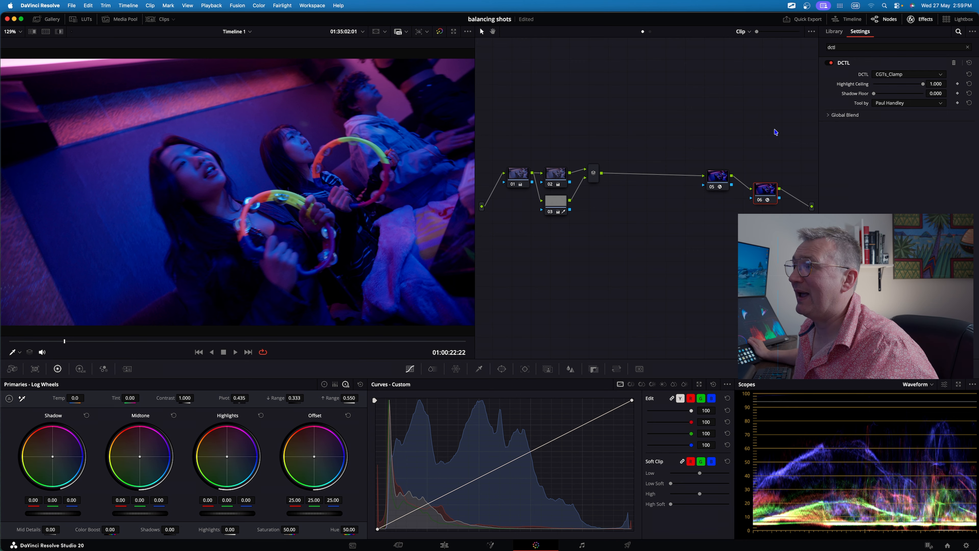
drag(874, 96, 928, 97)
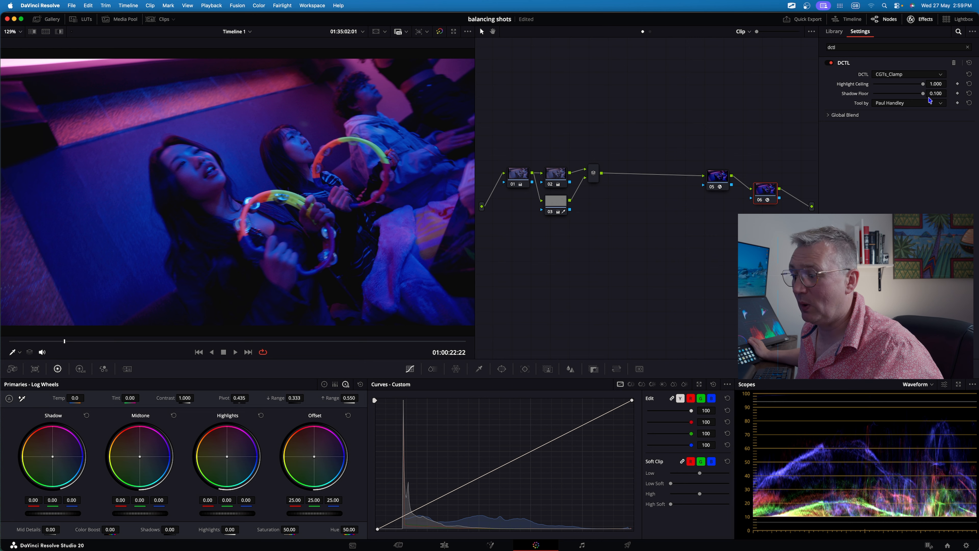
key(ctrl+alt+Tab)
mouse_move(651, 327)
mouse_down()
mouse_move(752, 508)
mouse_move(744, 536)
mouse_move(749, 517)
mouse_up()
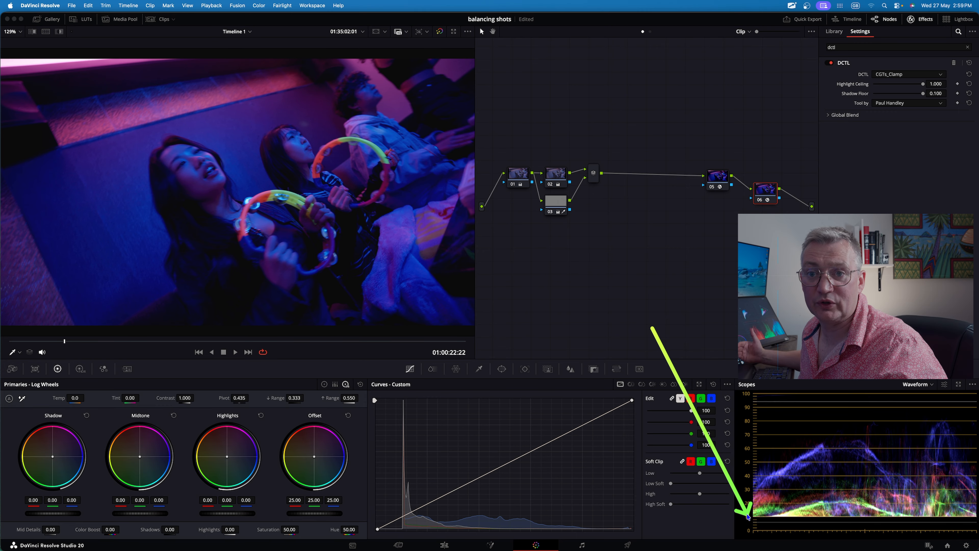
key(Escape)
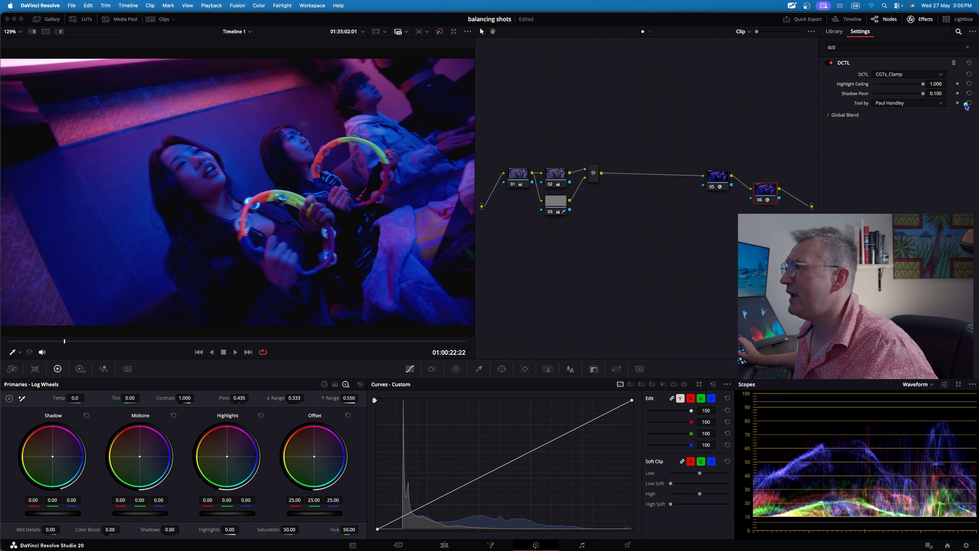
drag(923, 94, 859, 98)
drag(937, 94, 948, 94)
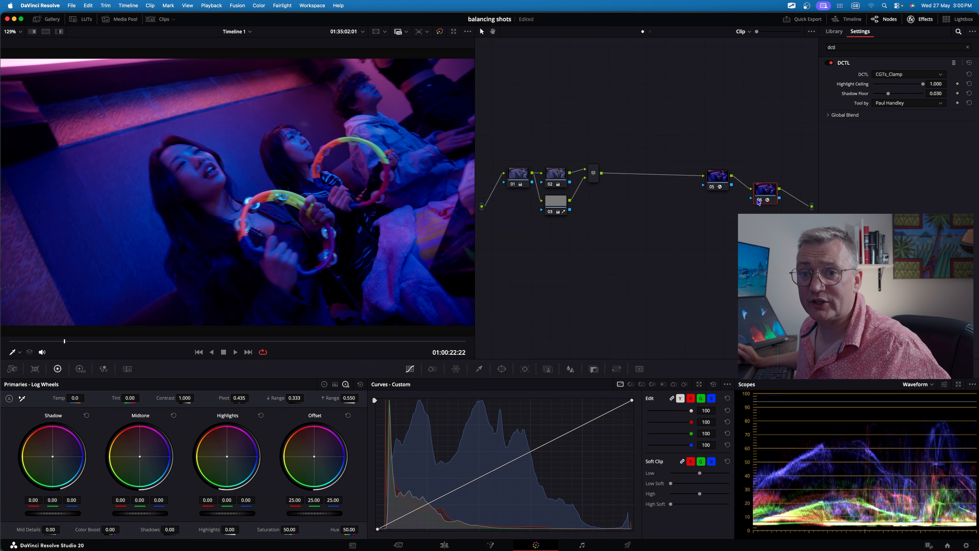
Disable and re-enable the DCTL node to compare the image with and without the clamp.
click(758, 200)
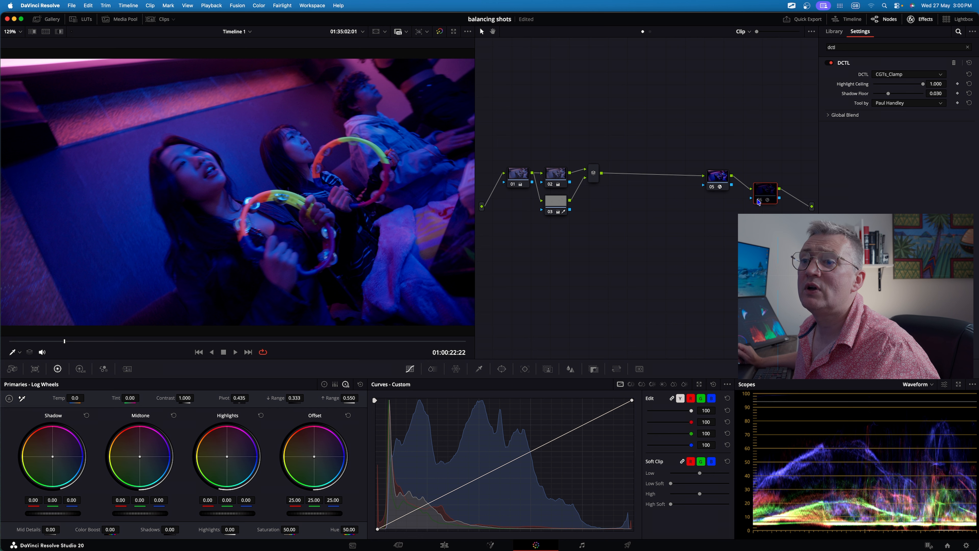
click(759, 201)
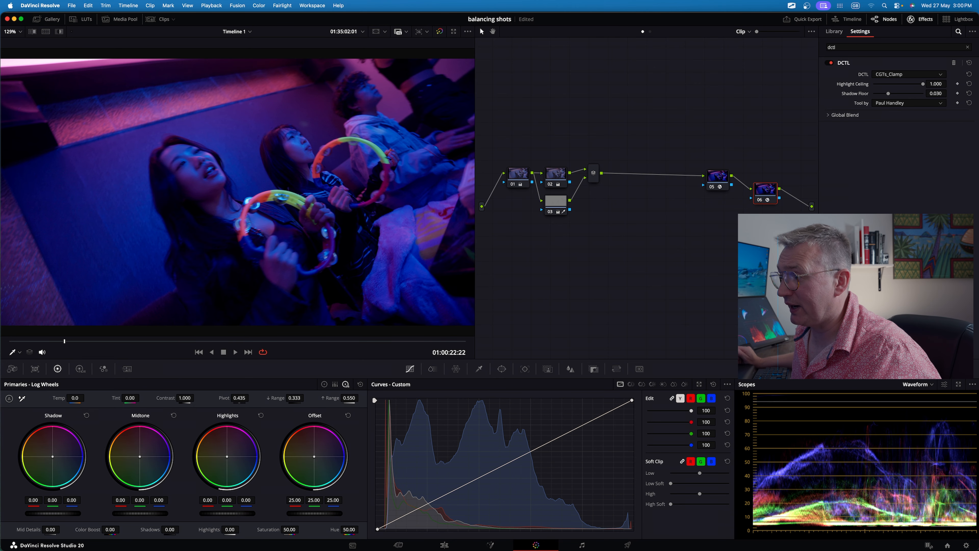
Adjust the waveform scope's display options, dimming the waveform trace.
click(945, 386)
drag(952, 298, 962, 298)
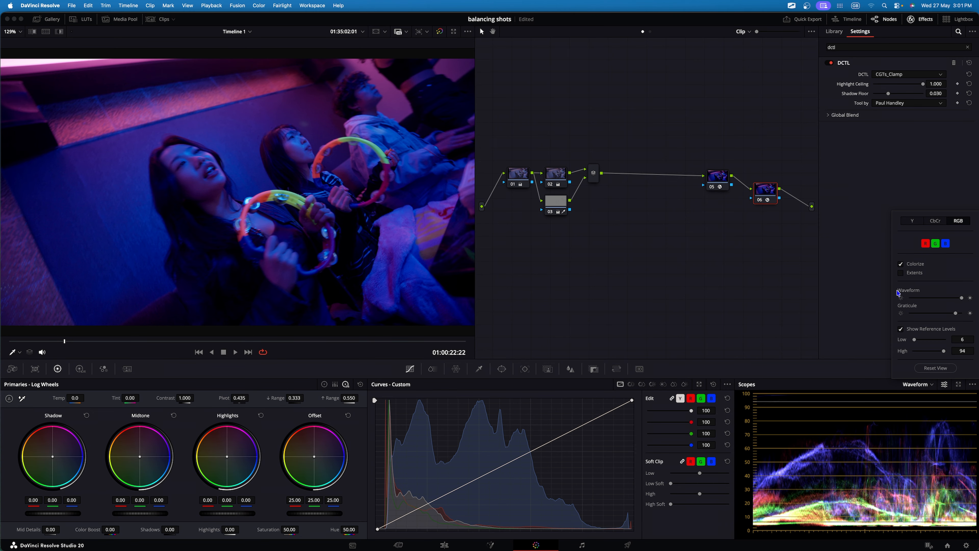
click(900, 273)
drag(961, 298, 909, 298)
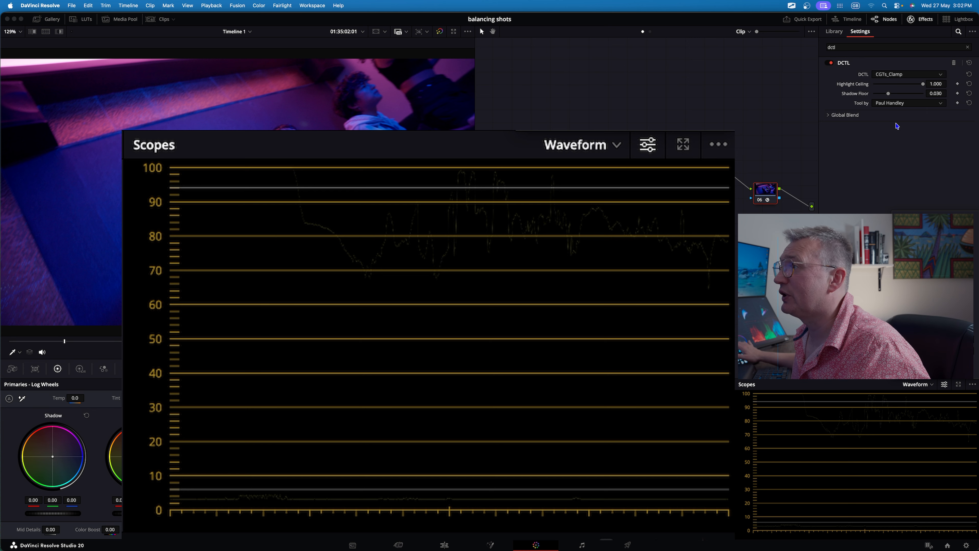
Set the DCTL clamp's Highlight Ceiling to 0.980.
click(935, 83)
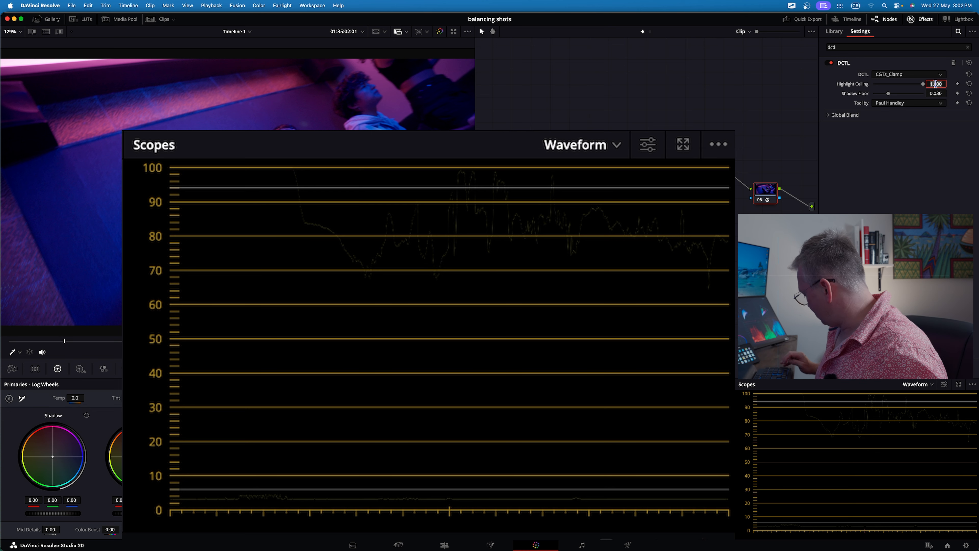
text(.8)
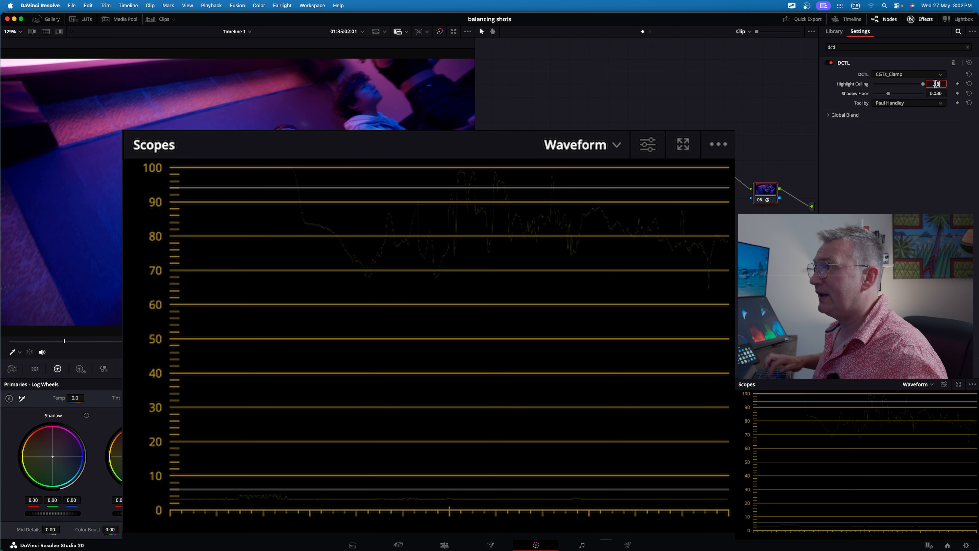
key(Return)
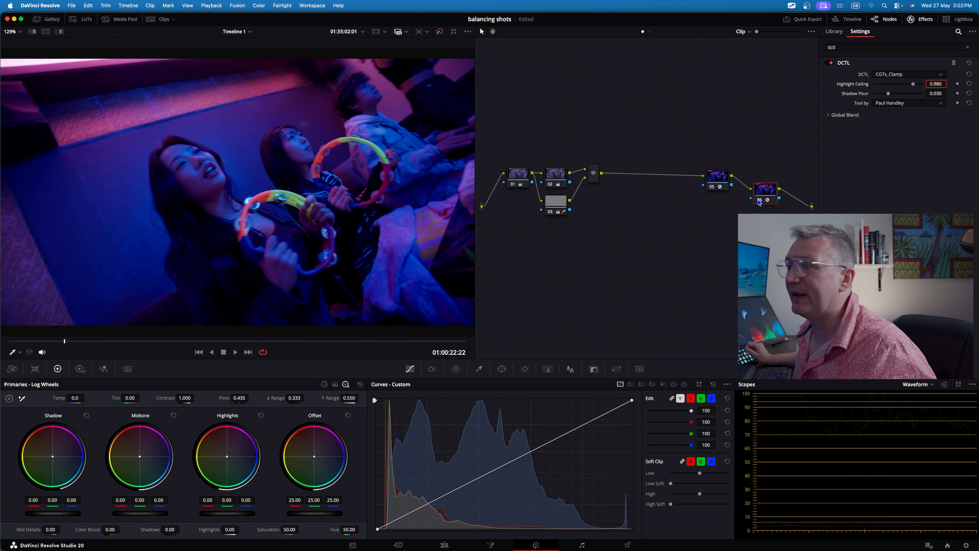
click(759, 199)
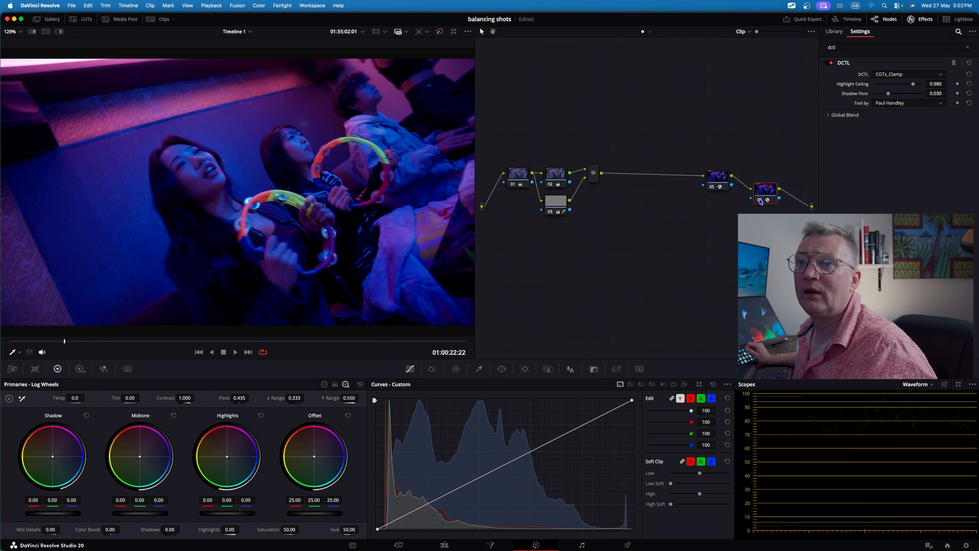
click(760, 199)
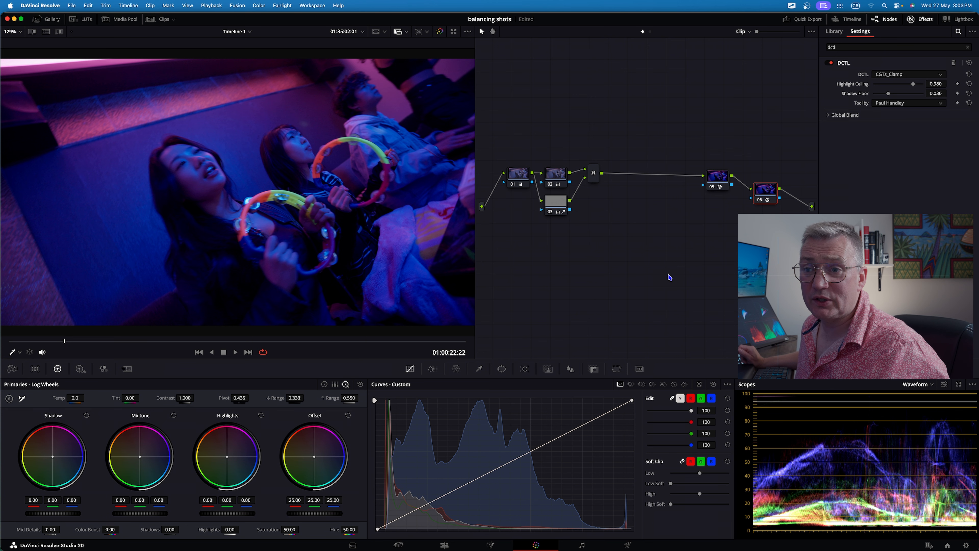
Add a serial node after the Color Space Transform node and switch the primaries to Color Wheels mode.
right_click(594, 177)
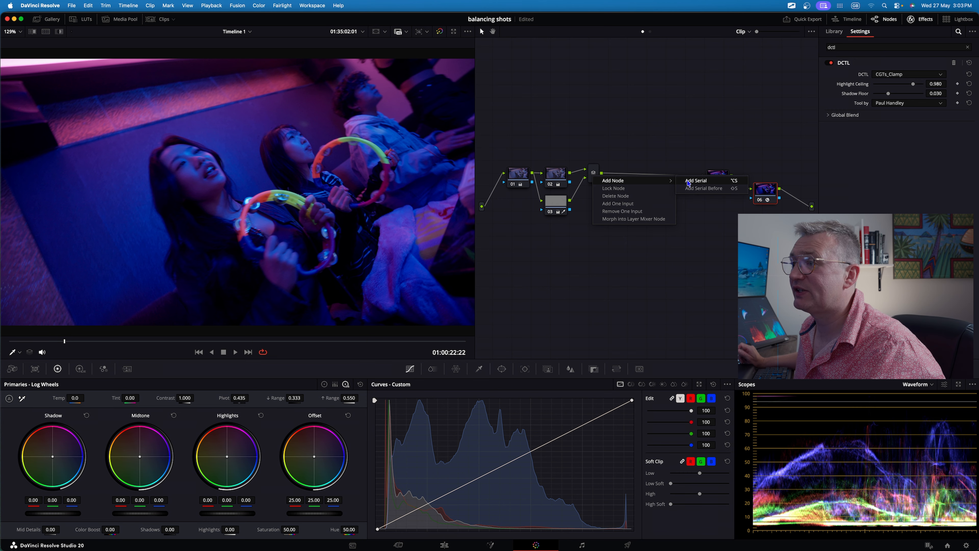
click(694, 181)
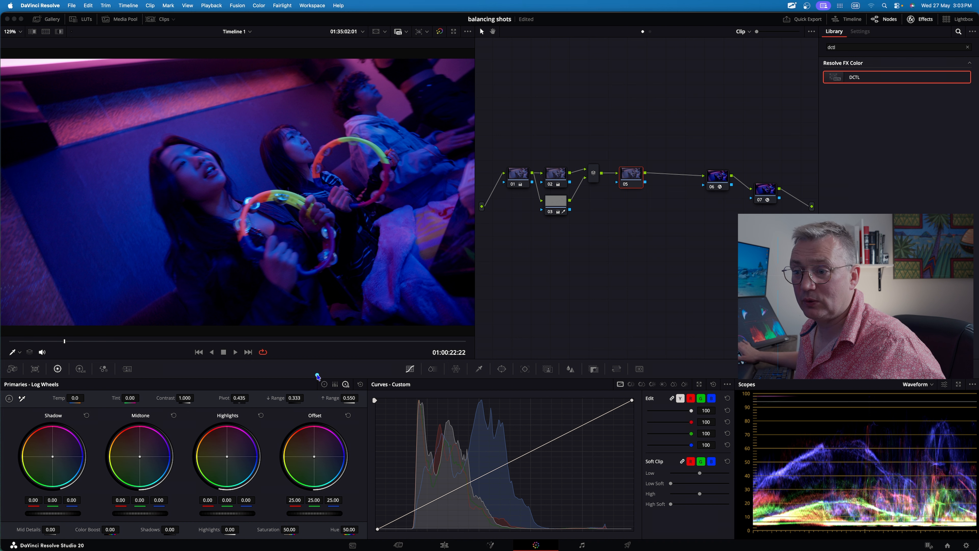
click(325, 385)
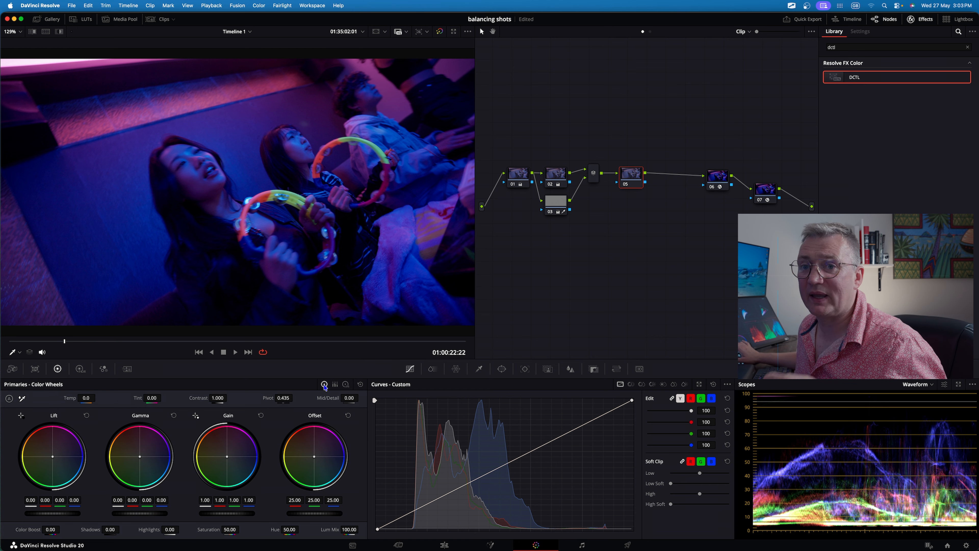
Switch the scope display from Waveform to Vectorscope.
key(ctrl+a)
drag(872, 359, 901, 388)
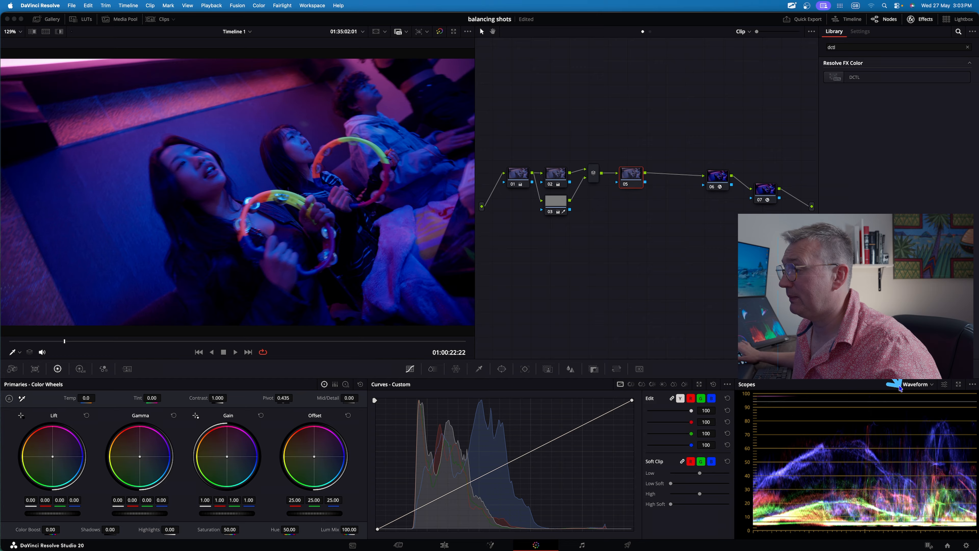
key(Escape)
click(912, 386)
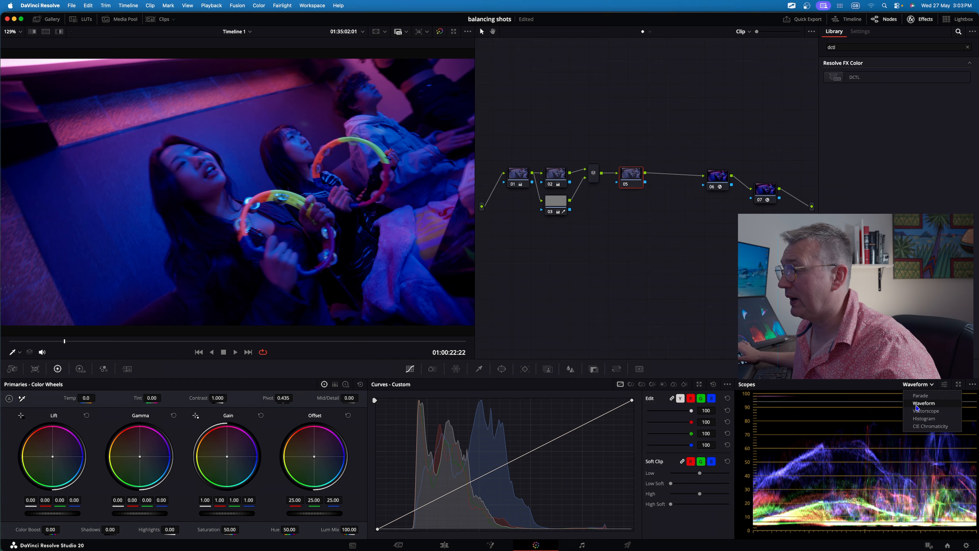
click(922, 411)
Balance the new node's colour, setting Lift blue to -0.04 and Gain to 1.02 red, 0.99 green, 0.95 blue.
drag(53, 457, 50, 456)
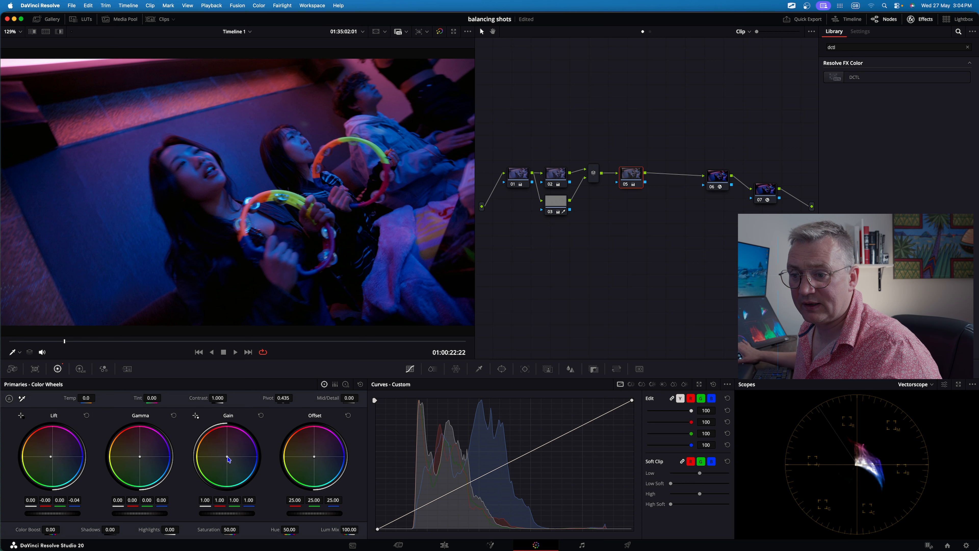
drag(227, 456, 226, 457)
key(ctrl+a)
mouse_move(517, 293)
mouse_down()
mouse_move(820, 496)
mouse_move(864, 493)
mouse_move(872, 506)
mouse_up()
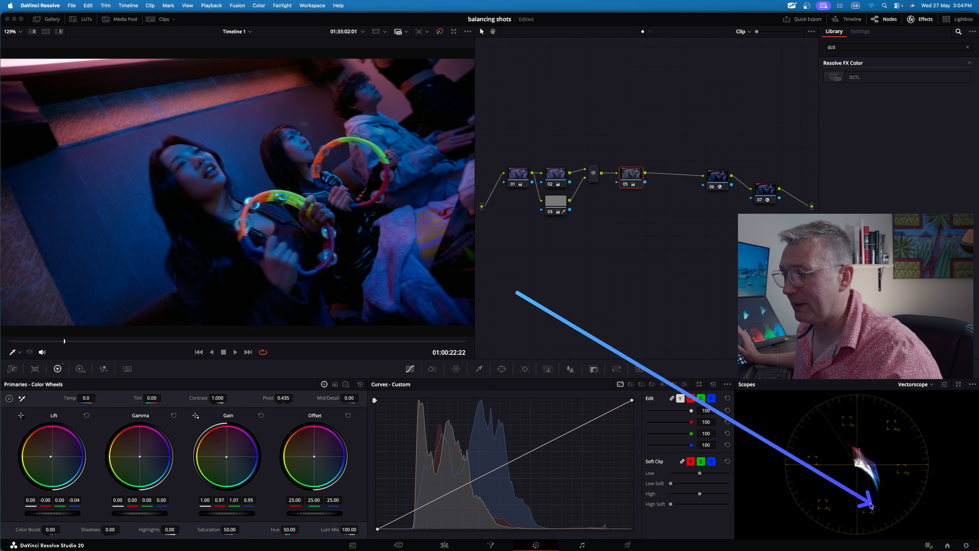
key(Escape)
drag(226, 457, 228, 458)
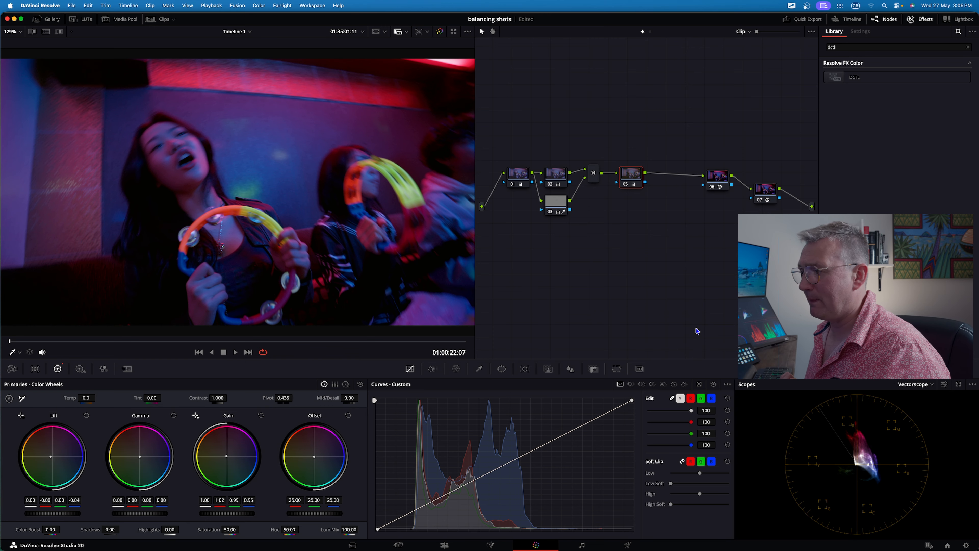
Play and step frame by frame through the clip to review the grade, then save the project.
key(space)
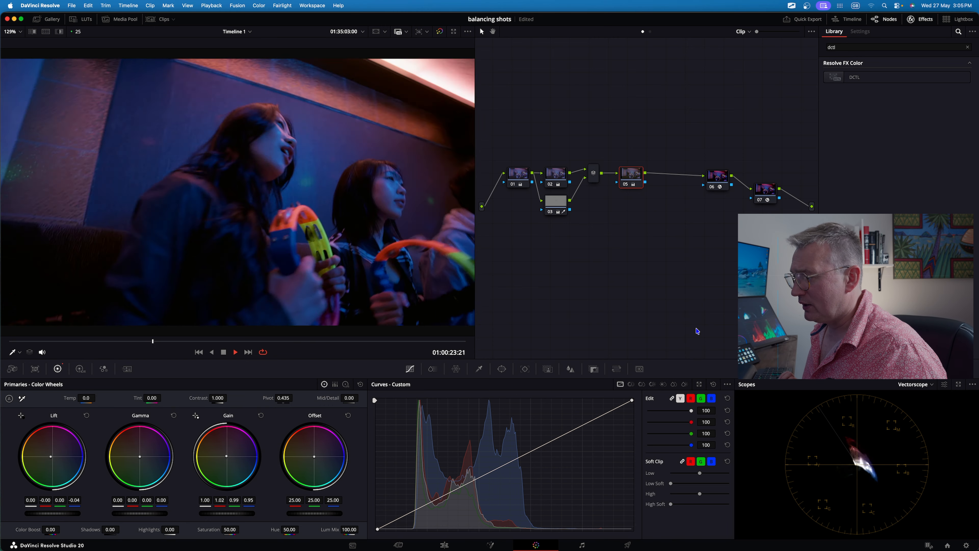
key(space)
key(Left)
key(Left)
key(Left)
key(Left)
key(Left)
key(Left)
key(Left)
key(Left)
key(Left)
key(Left)
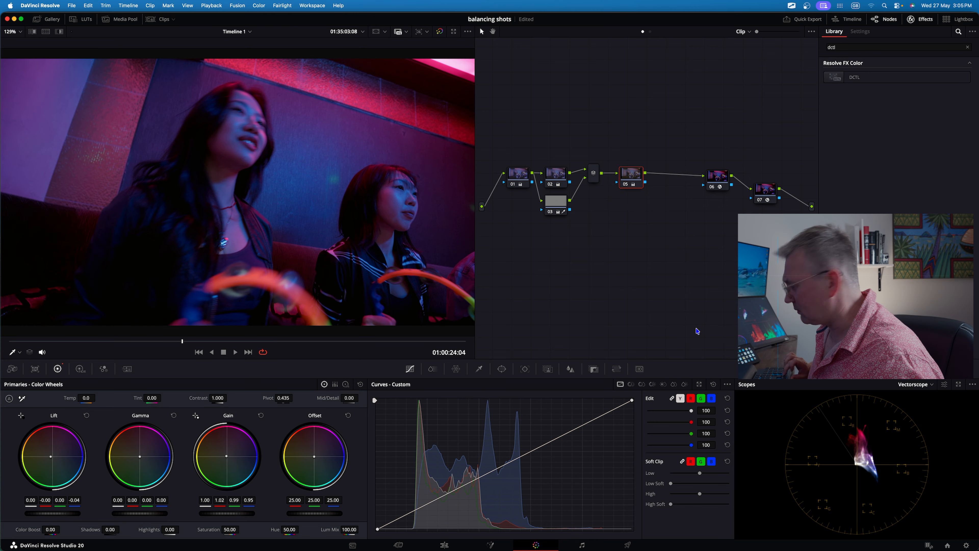
key(Right)
key(Right)
key(Right)
key(Right)
key(Right)
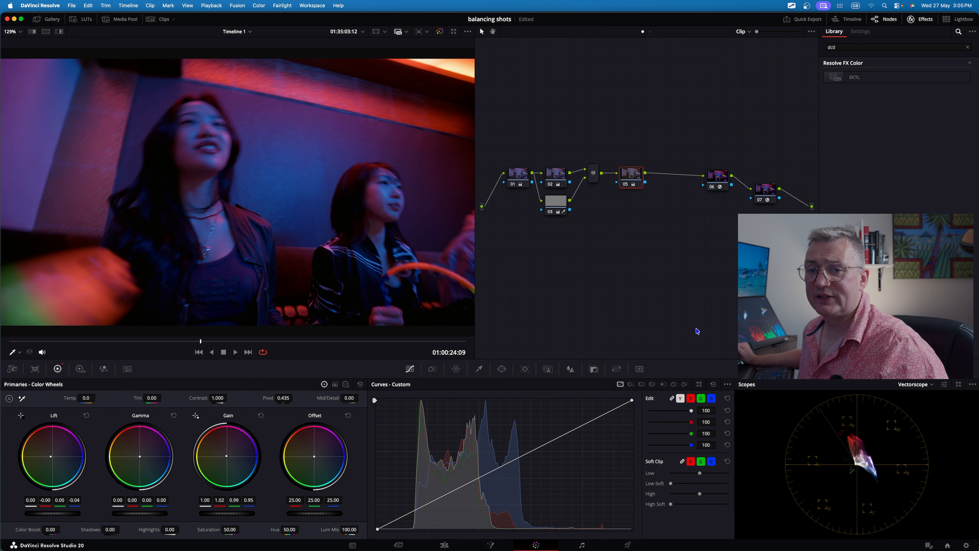
key(super+s)
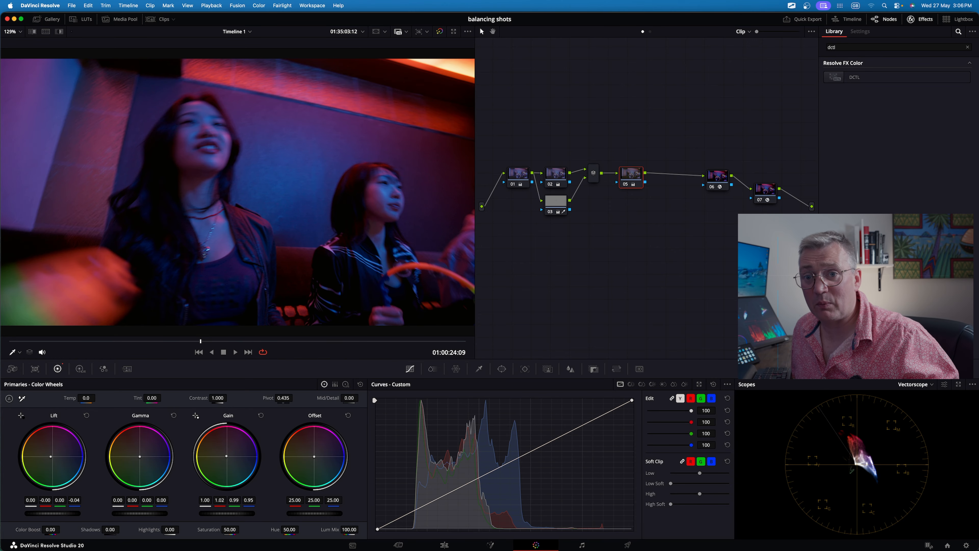